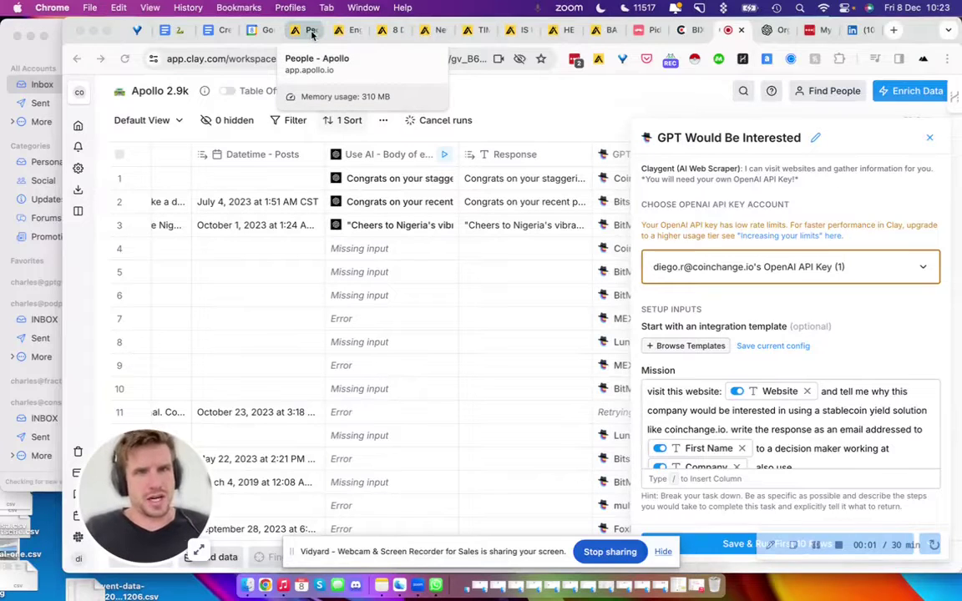
- View the people search results in Apollo and return to the Apollo 2.9k table in Clay
left_click_drag(227, 58, 197, 59)
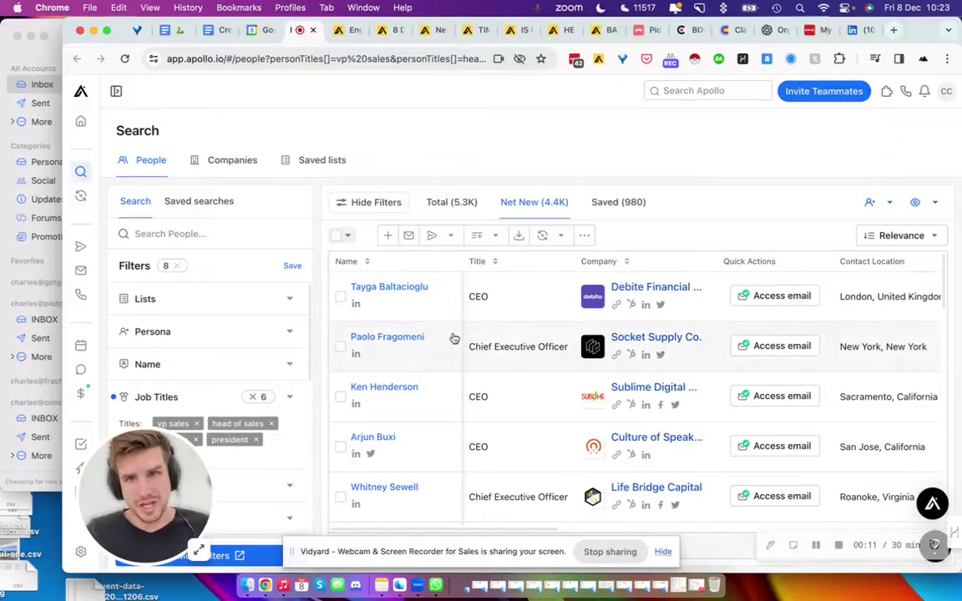
left_click(714, 32)
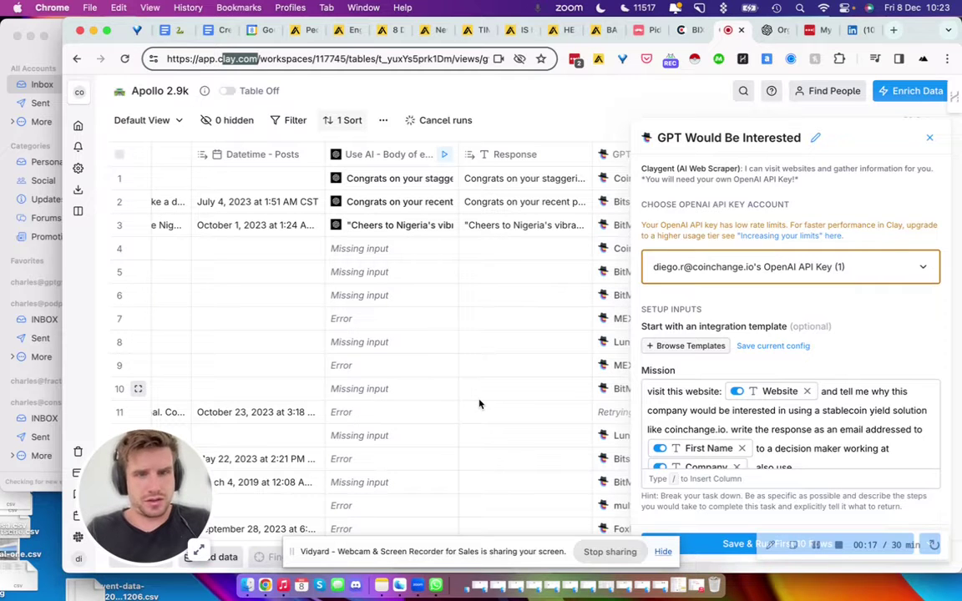
left_click(495, 381)
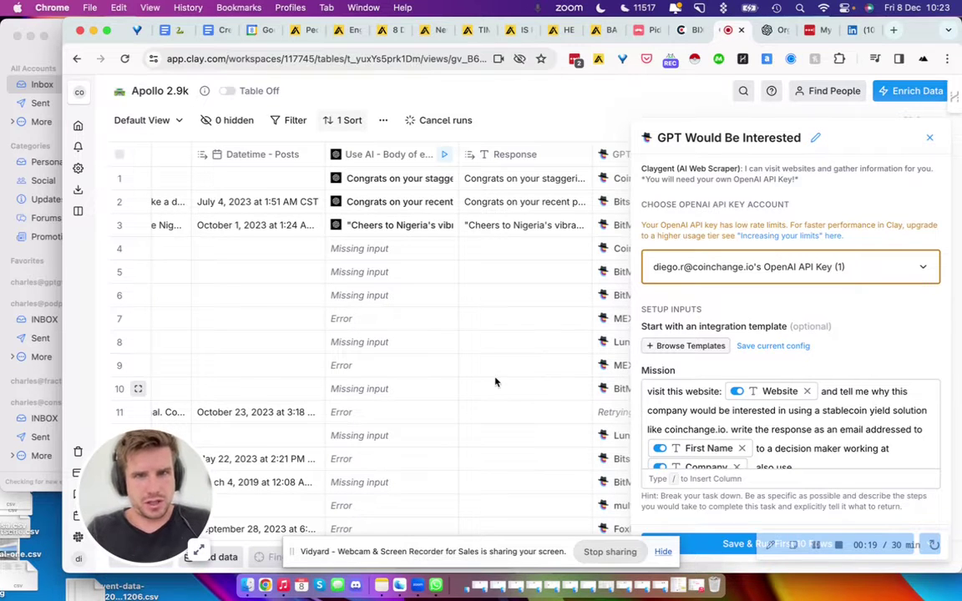
left_click(496, 305)
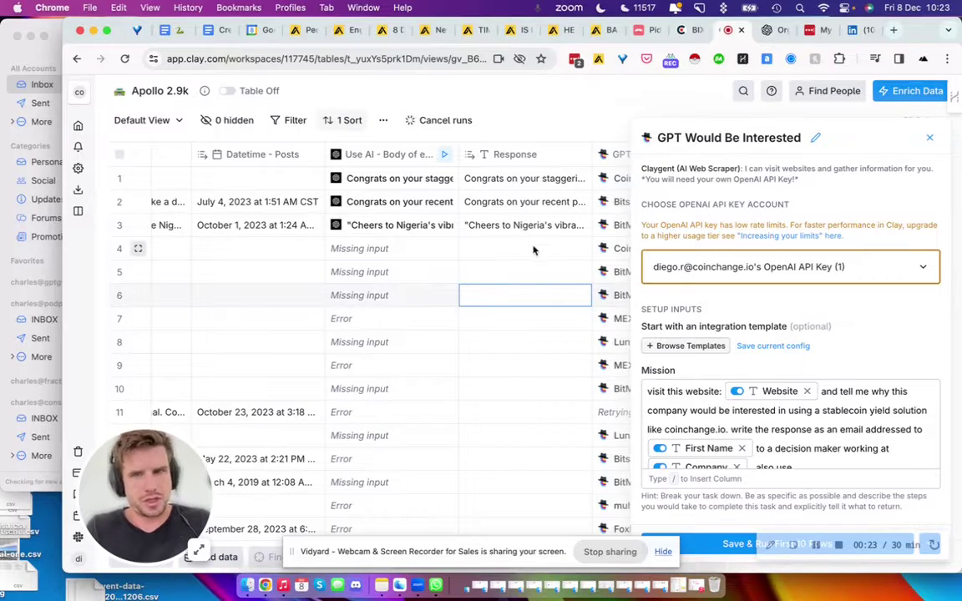
scroll(535, 249, "left", 2)
scroll(585, 357, "right", 2)
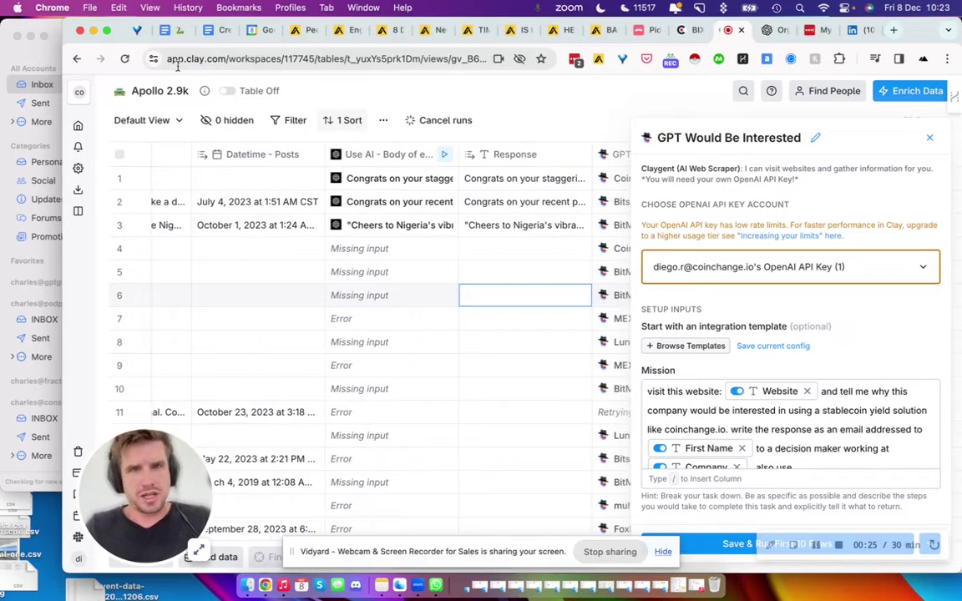
- View the setup form of the Claygent (AI Web Scraper) enrichment and close it without adding the enrichment
left_click(912, 90)
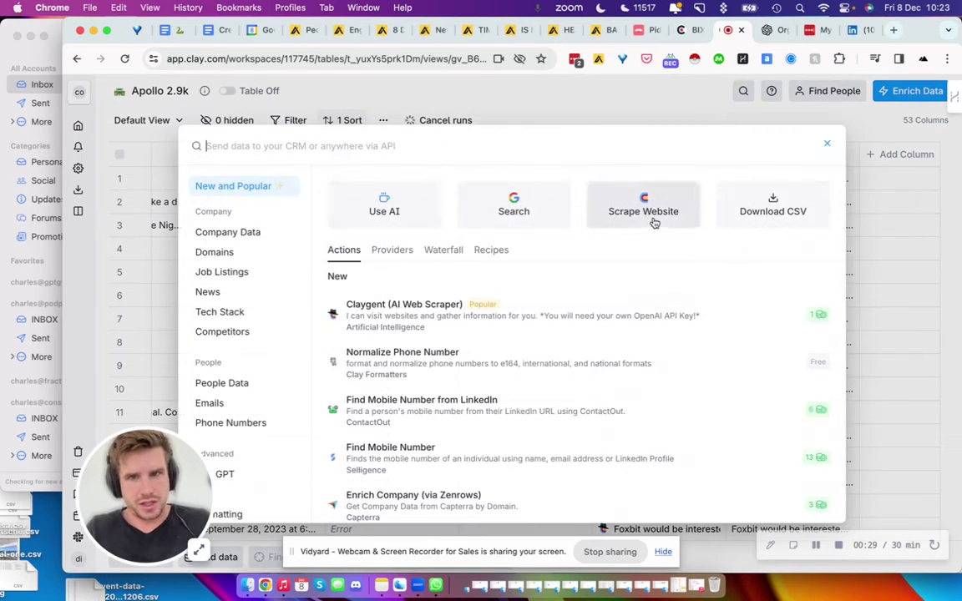
left_click(405, 314)
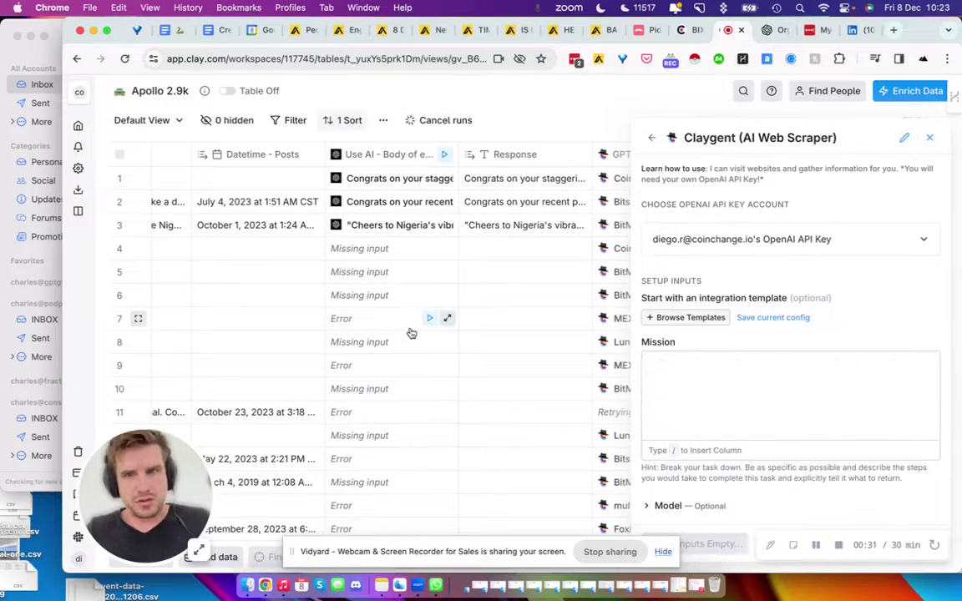
left_click(929, 139)
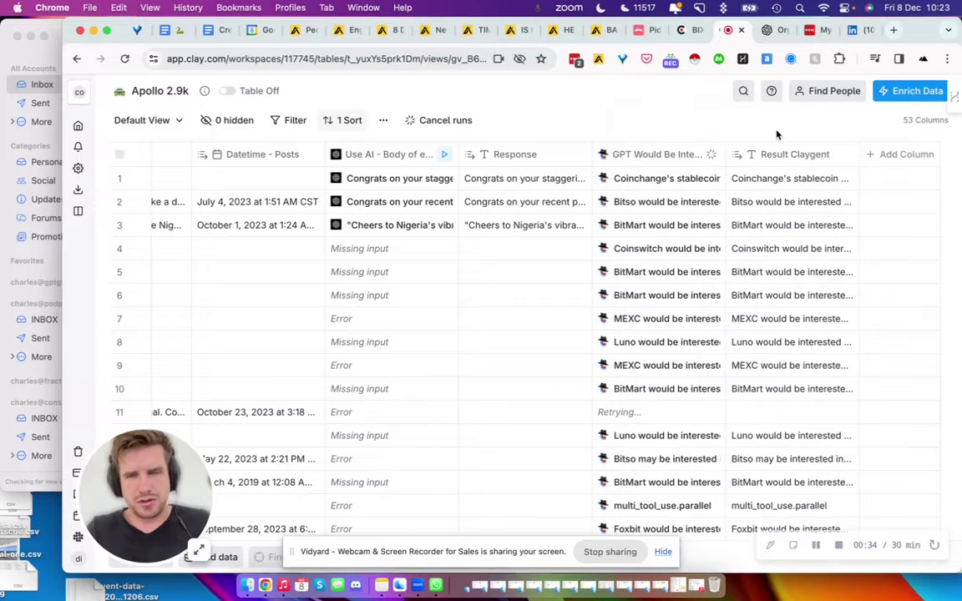
- Review the Mission prompt in the GPT Would Be Interested column's configuration and close it without changes
left_click(631, 157)
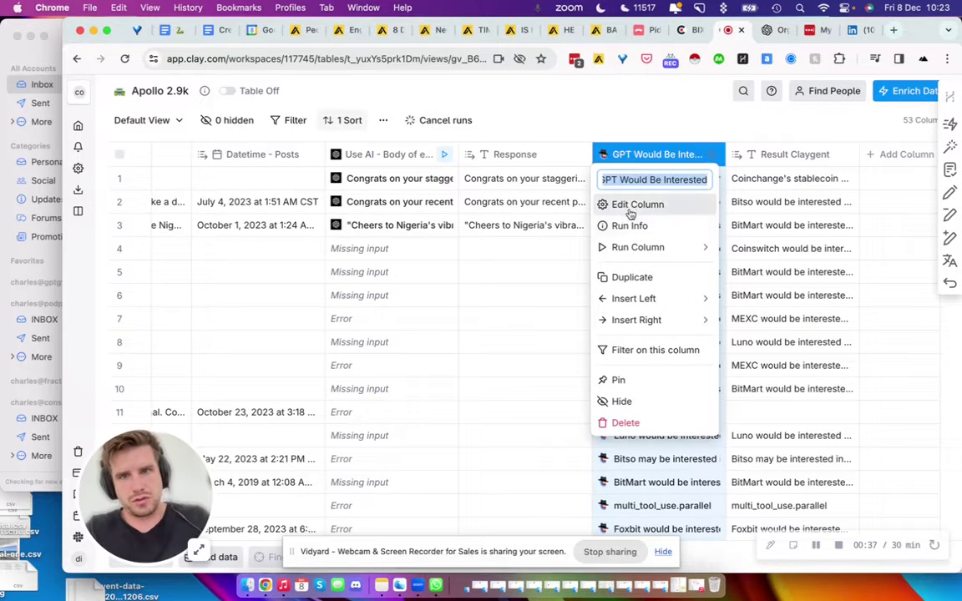
left_click(631, 206)
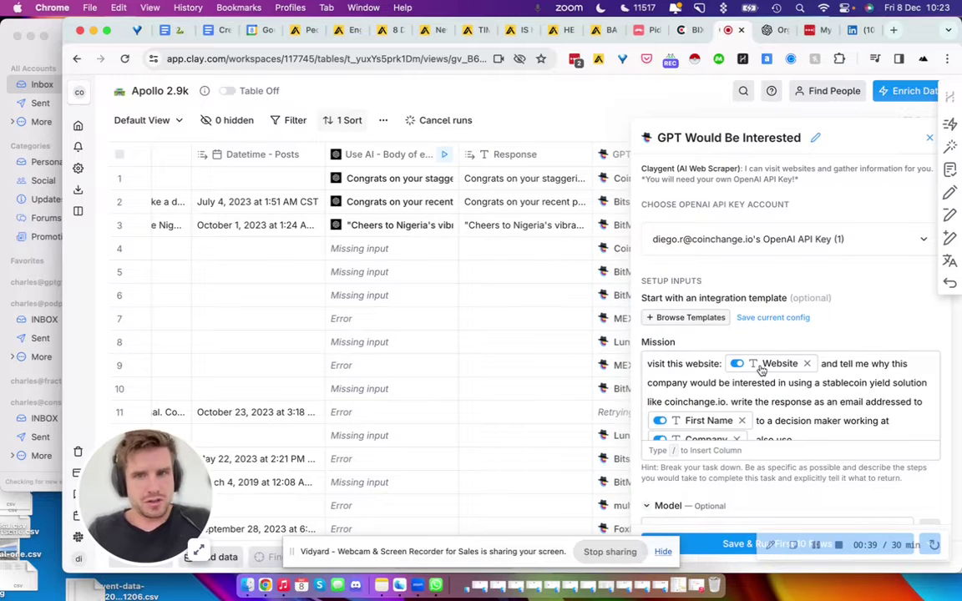
mouse_move(762, 364)
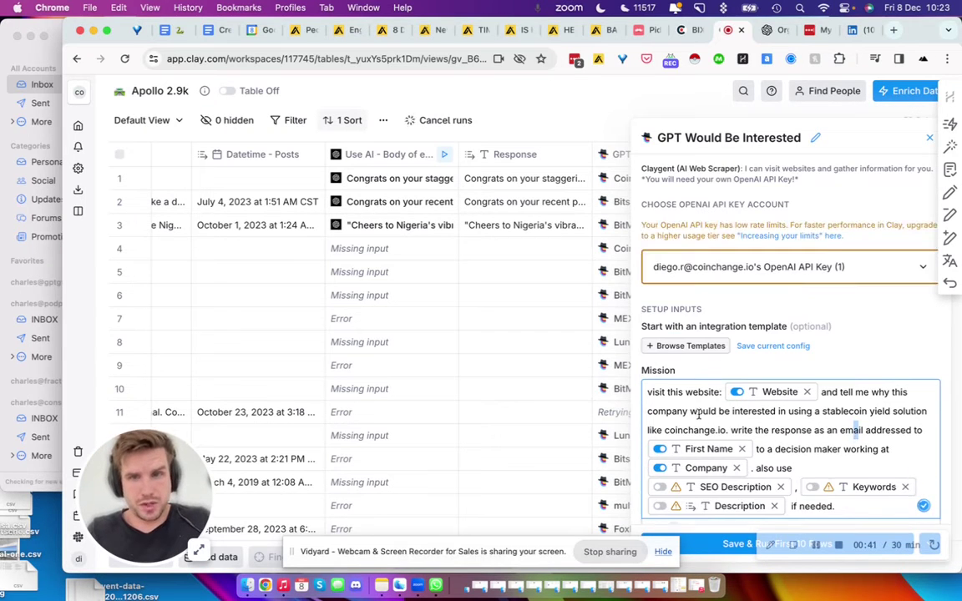
key("super+a")
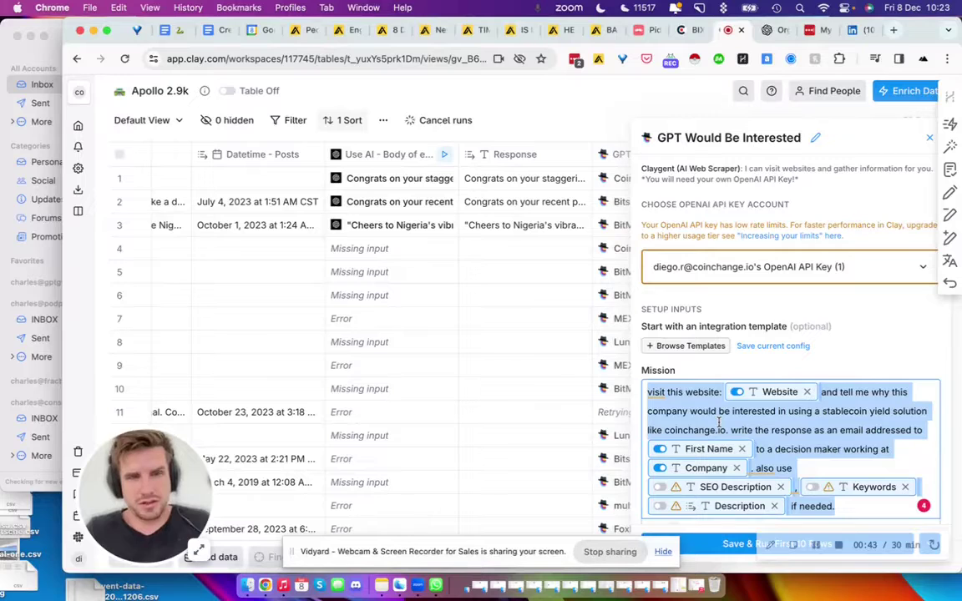
left_click(930, 141)
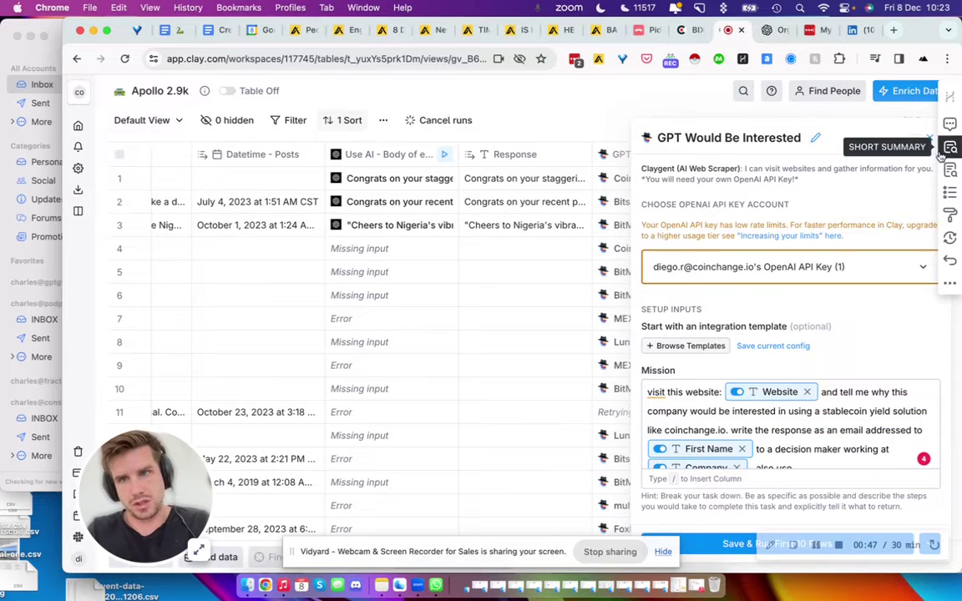
left_click(929, 140)
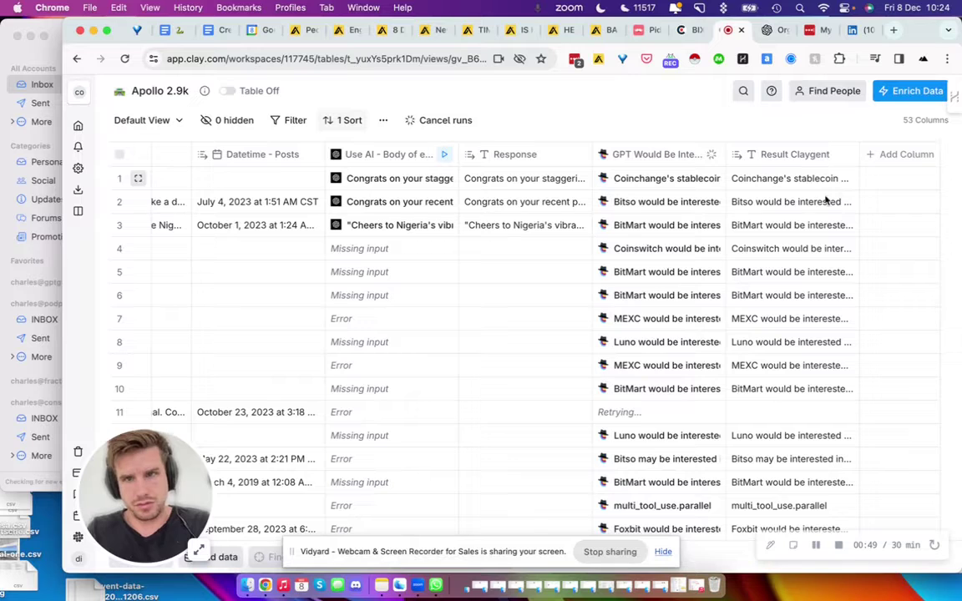
- Read the full Result Claygent texts in rows 1, 5 and 2
left_click(759, 179)
double_click(760, 180)
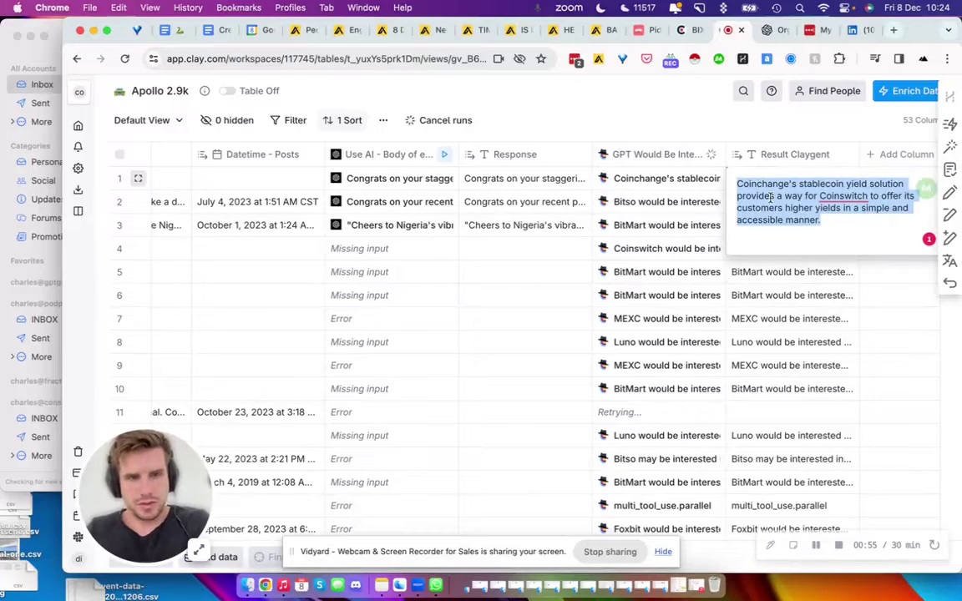
left_click(790, 271)
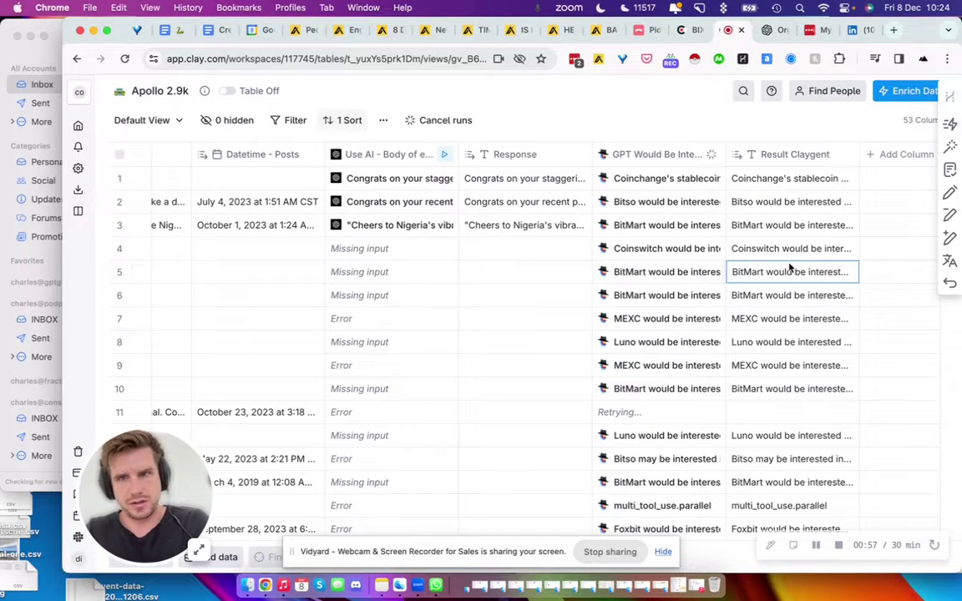
double_click(790, 271)
left_click(804, 317)
left_click(804, 317)
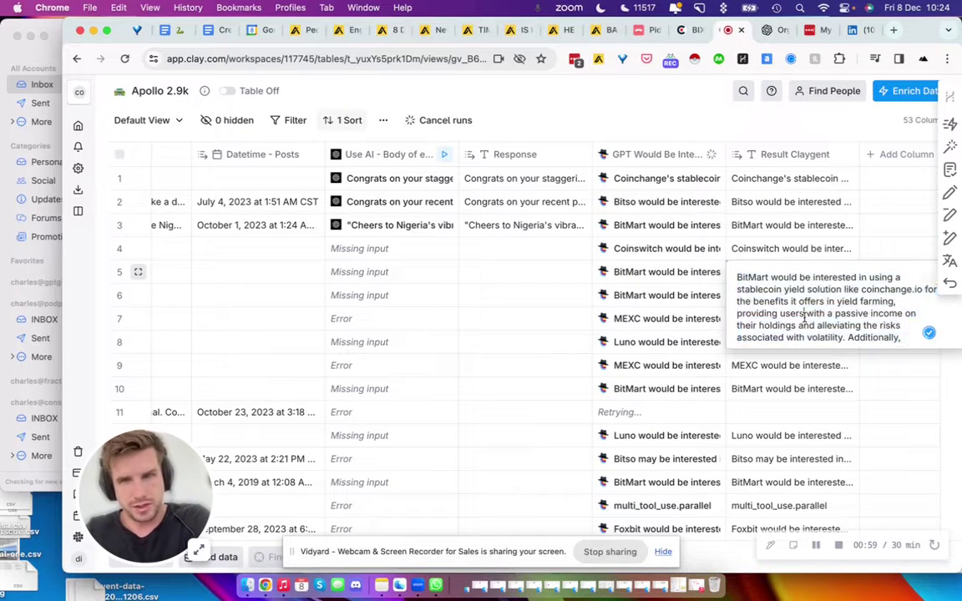
key("super+a")
left_click(776, 211)
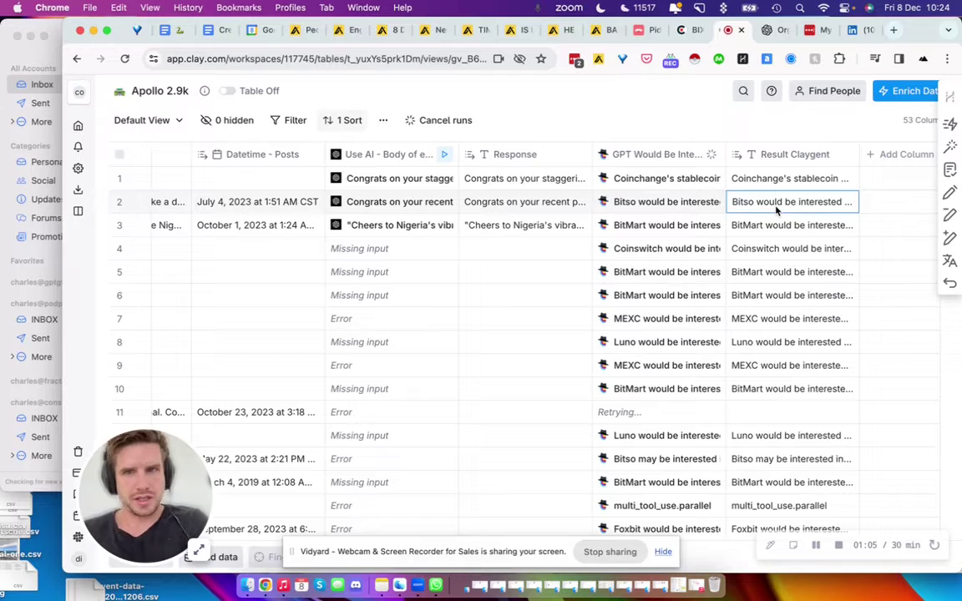
double_click(776, 212)
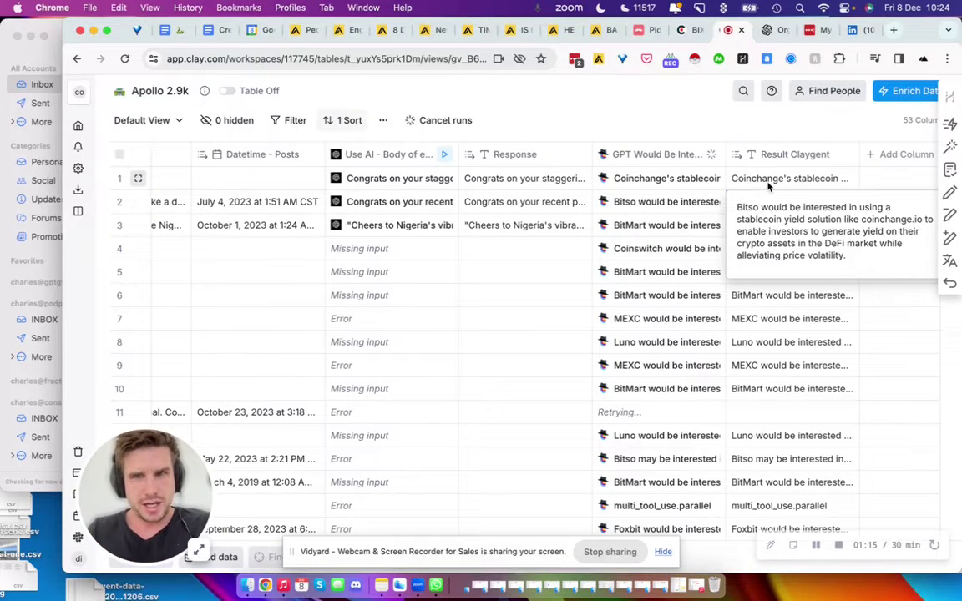
- Reread the Result Claygent text in row 1 and read the longer one in row 6
left_click(767, 186)
double_click(767, 184)
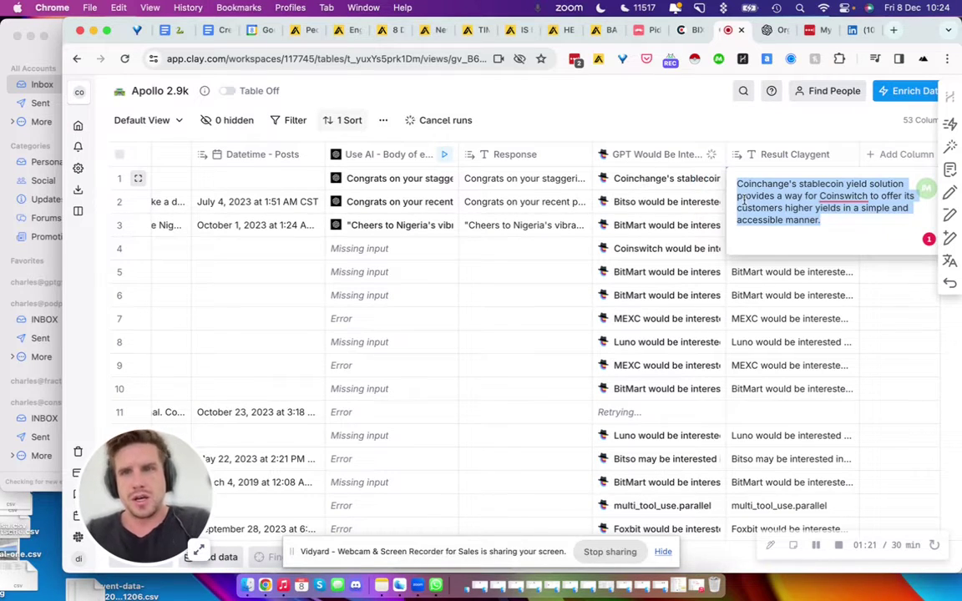
left_click(775, 194)
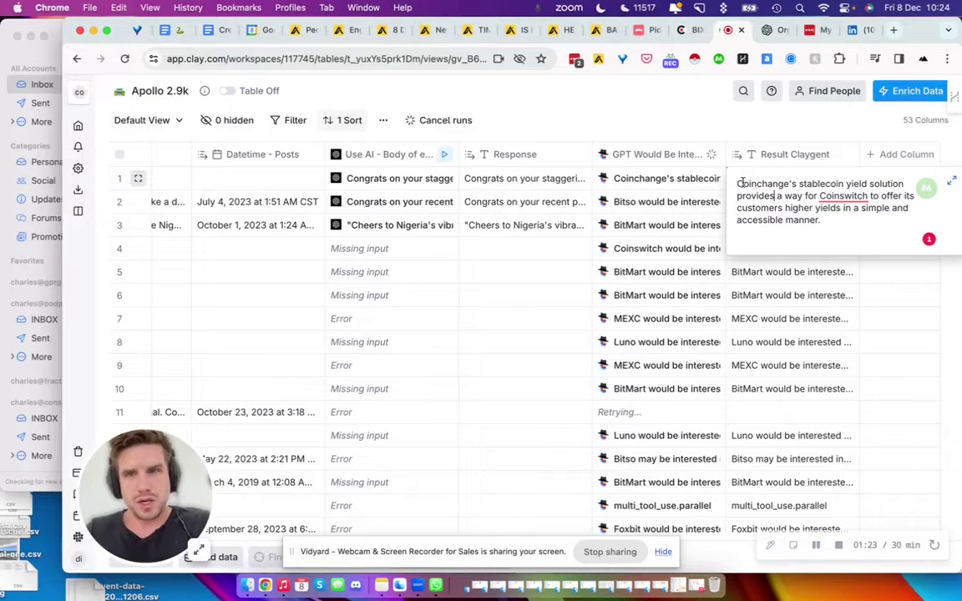
triple_click(798, 194)
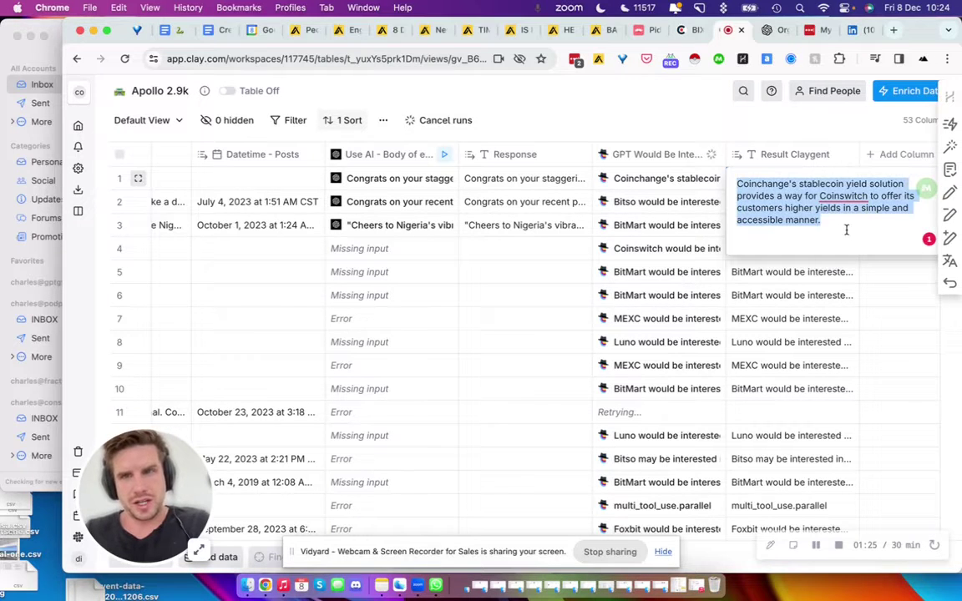
left_click(810, 301)
left_click_drag(780, 326, 924, 415)
left_click(775, 311)
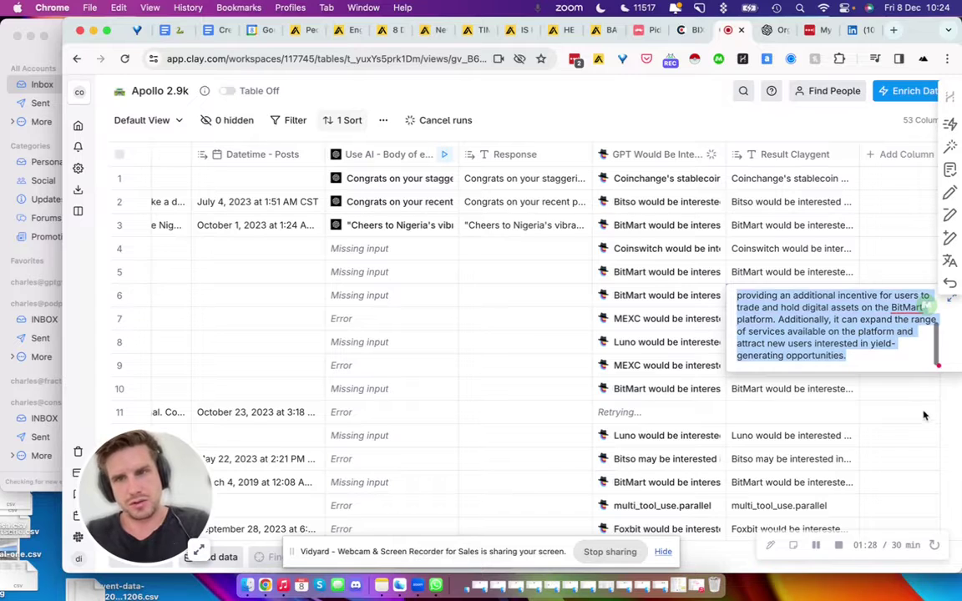
- Examine the GPT Would Be Interested column's Mission prompt, its inserted column variables and its model setting, and close the configuration
left_click(656, 157)
left_click(656, 157)
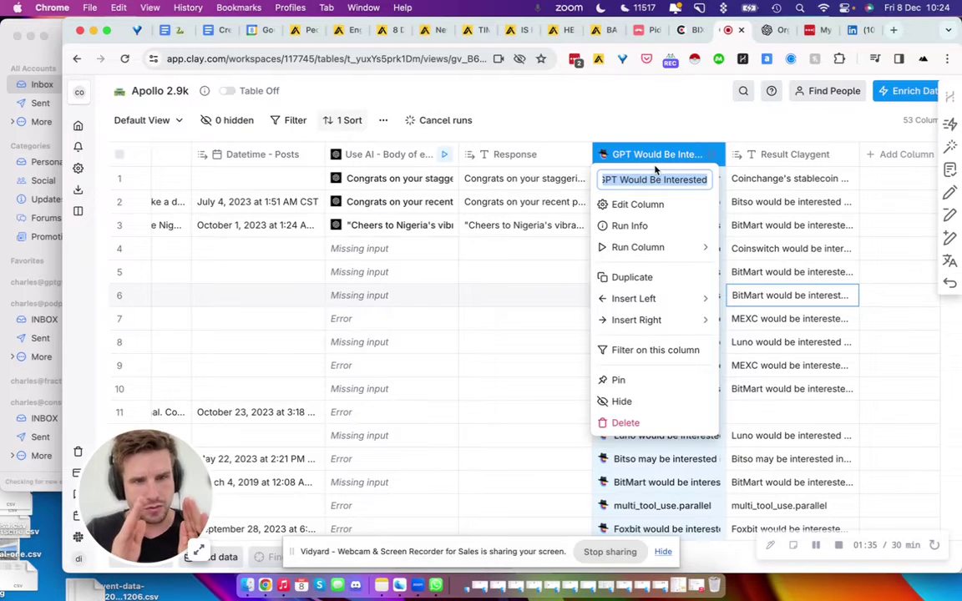
left_click(765, 223)
left_click(651, 156)
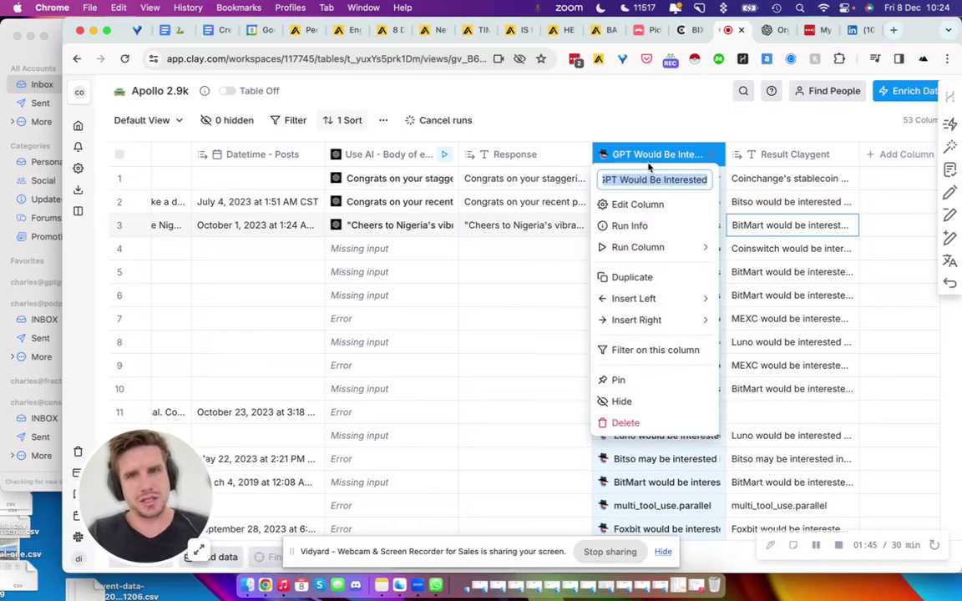
left_click(639, 205)
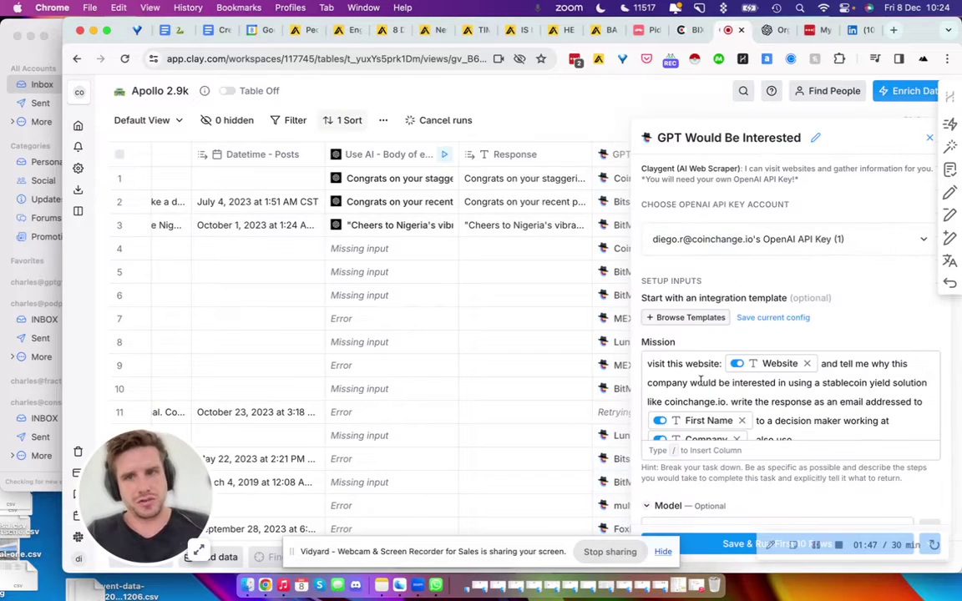
left_click_drag(678, 364, 833, 376)
scroll(675, 329, "down", 1)
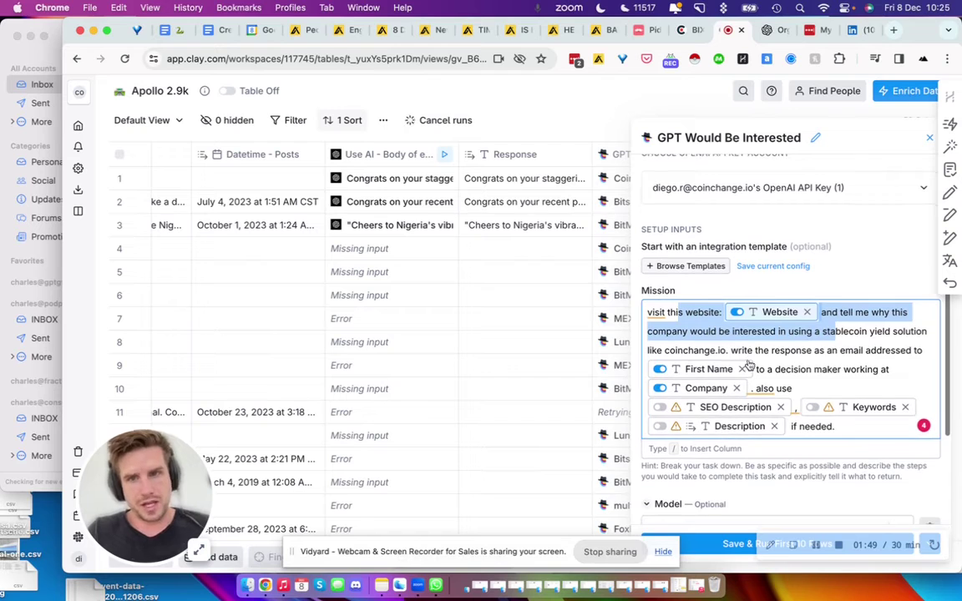
mouse_move(693, 370)
scroll(698, 367, "down", 1)
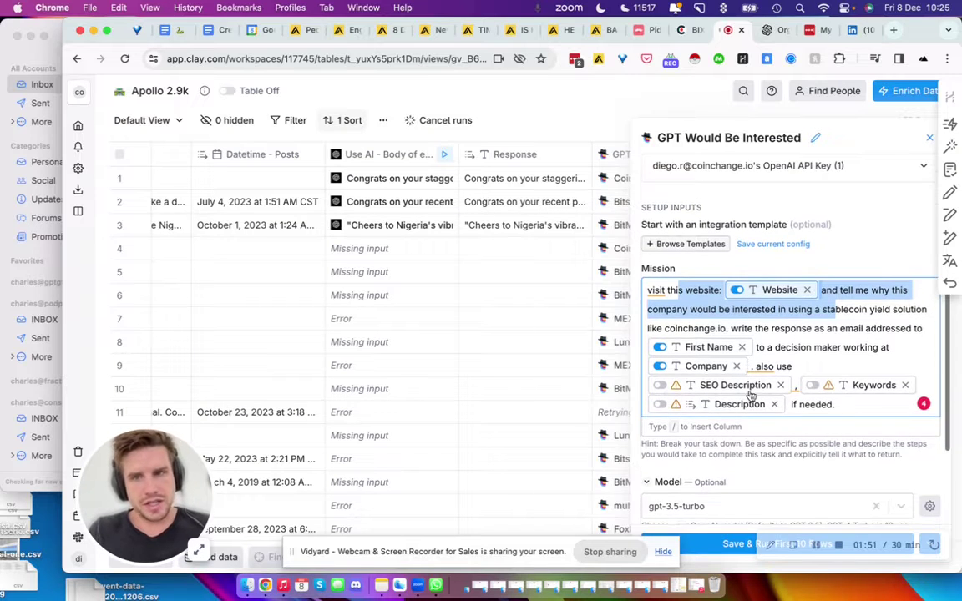
mouse_move(735, 361)
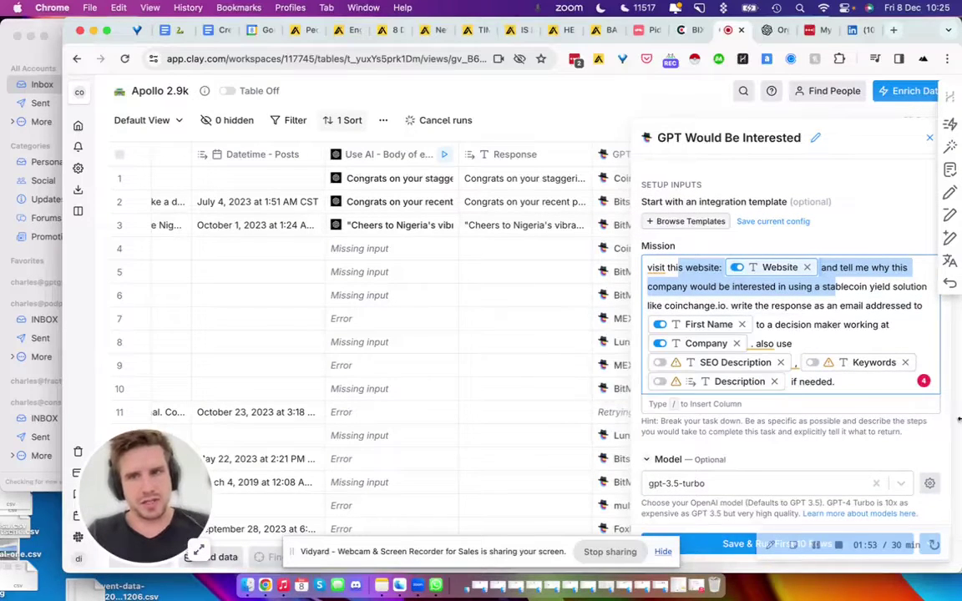
mouse_move(749, 381)
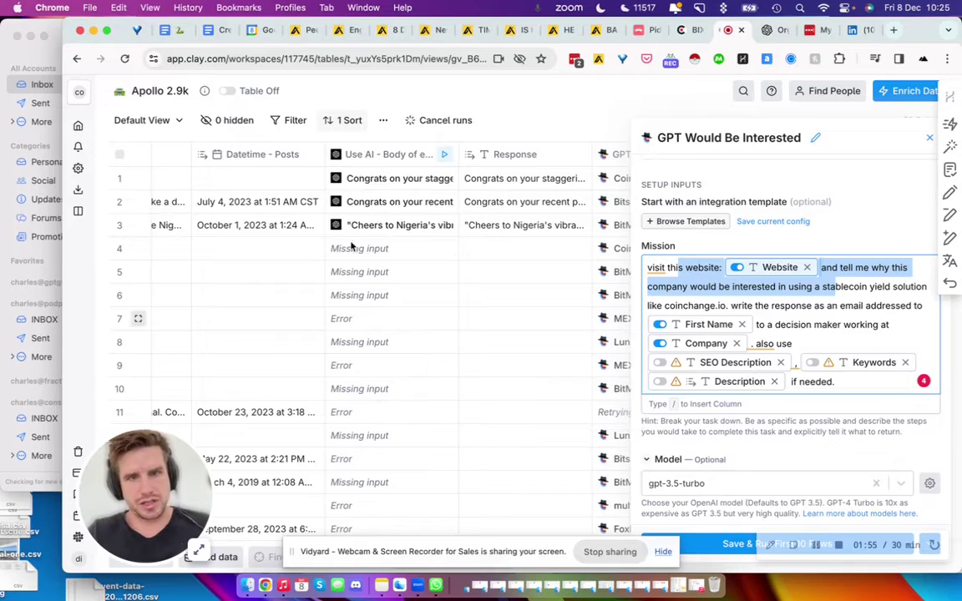
left_click(927, 142)
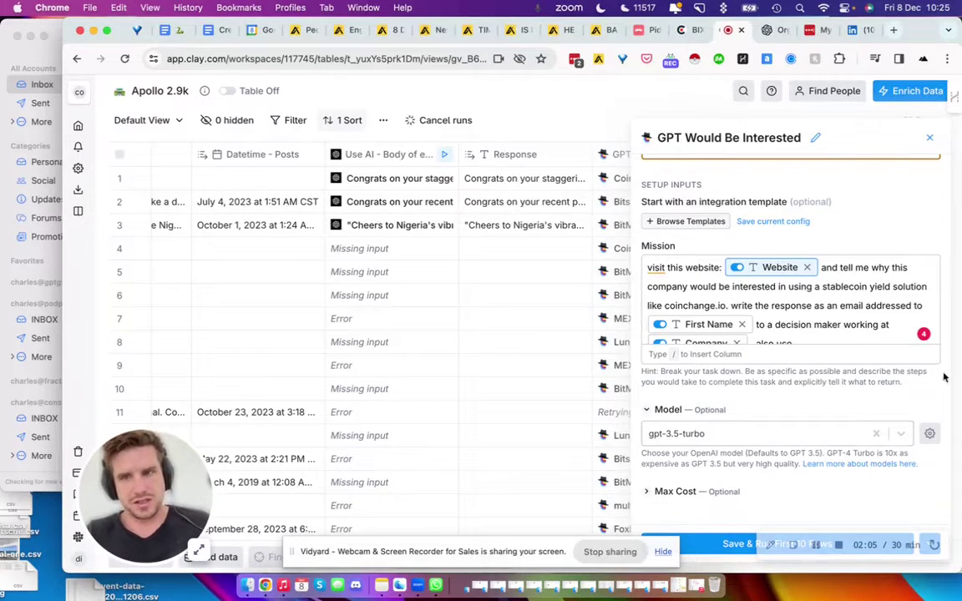
left_click(929, 137)
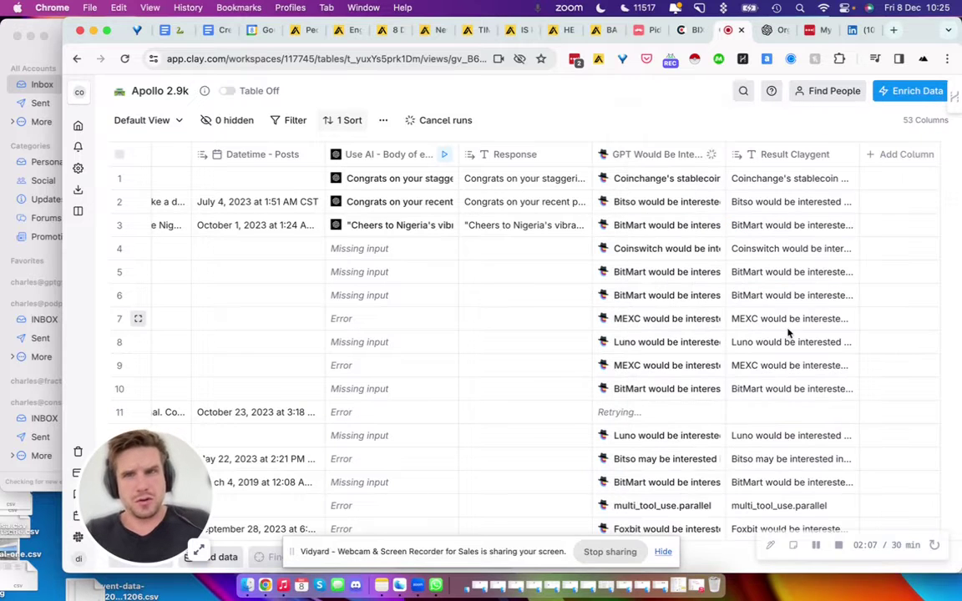
- Check the Result Claygent text in row 1 again and select the result in row 5
left_click(778, 179)
left_click(777, 178)
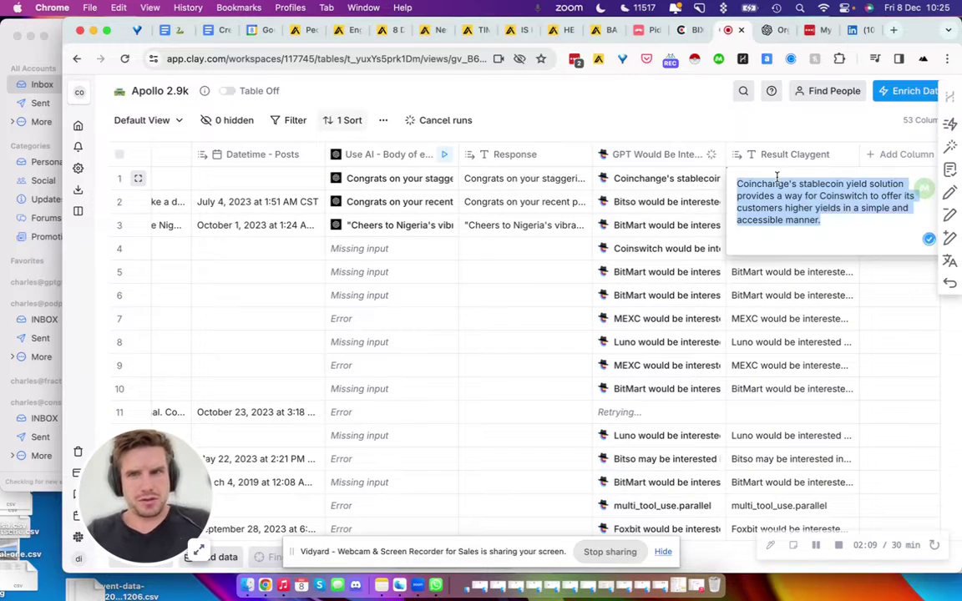
left_click(788, 272)
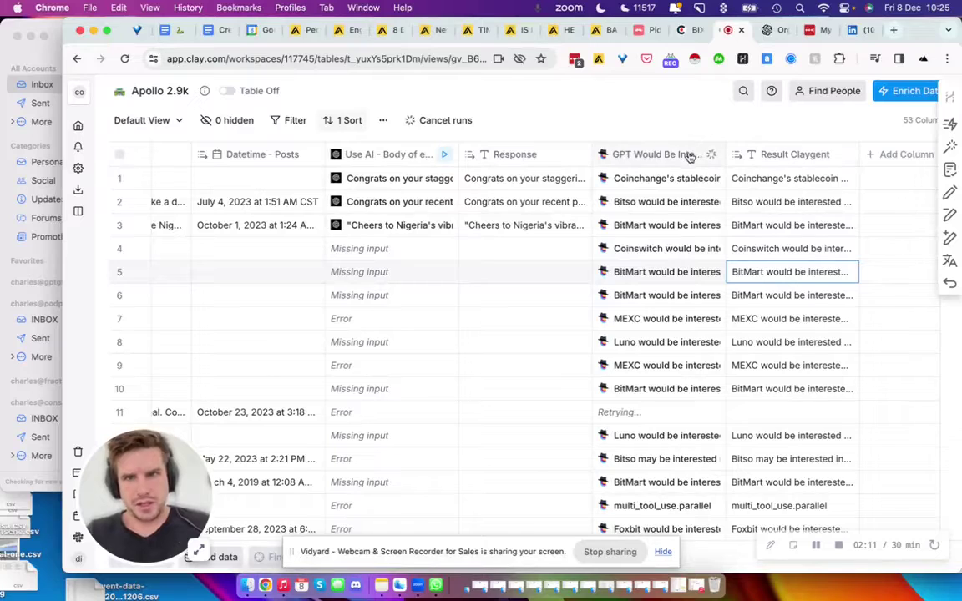
- Open the details of row 1's GPT Would Be Interested cell and read the end of its Reasoning text
left_click(647, 159)
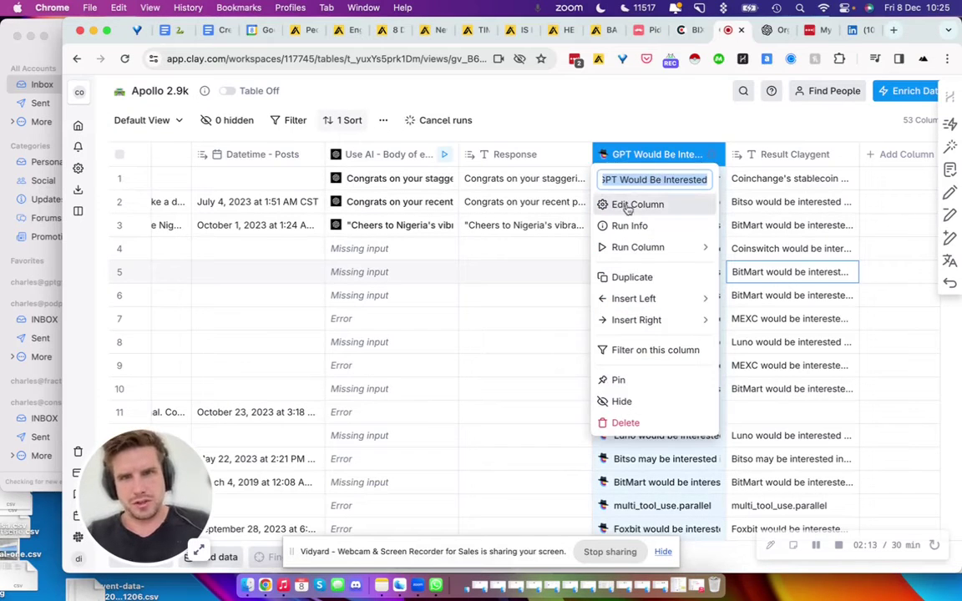
left_click(783, 182)
left_click(681, 182)
left_click(681, 182)
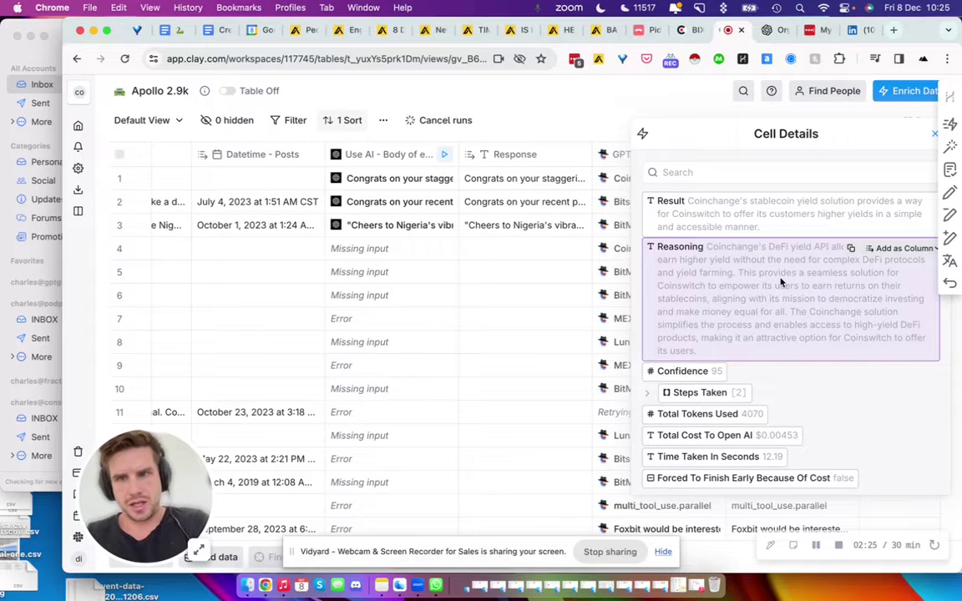
left_click_drag(840, 336, 910, 346)
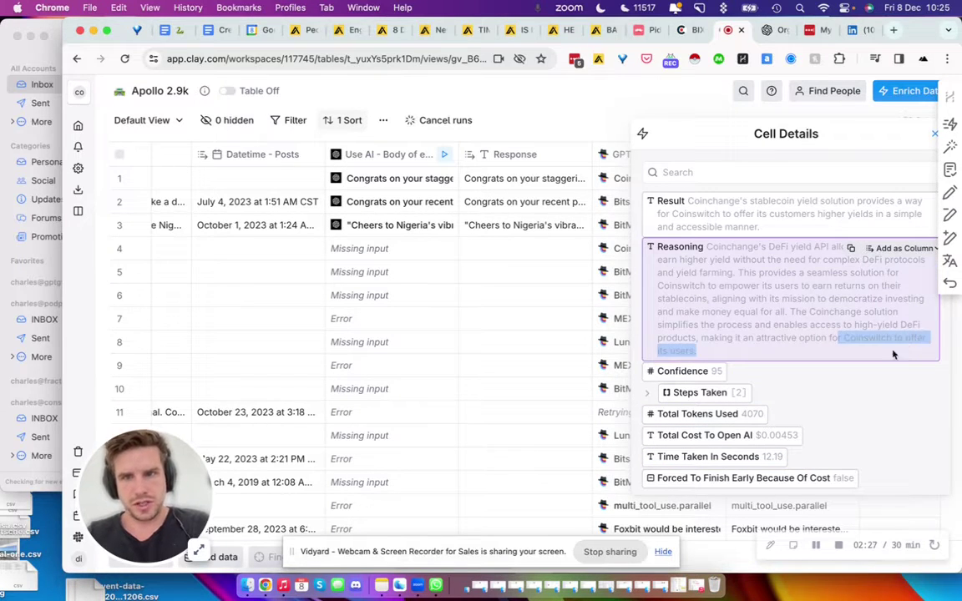
- Read the Result and Reasoning details of row 6, check row 4's Use AI cell and close the details
left_click(605, 296)
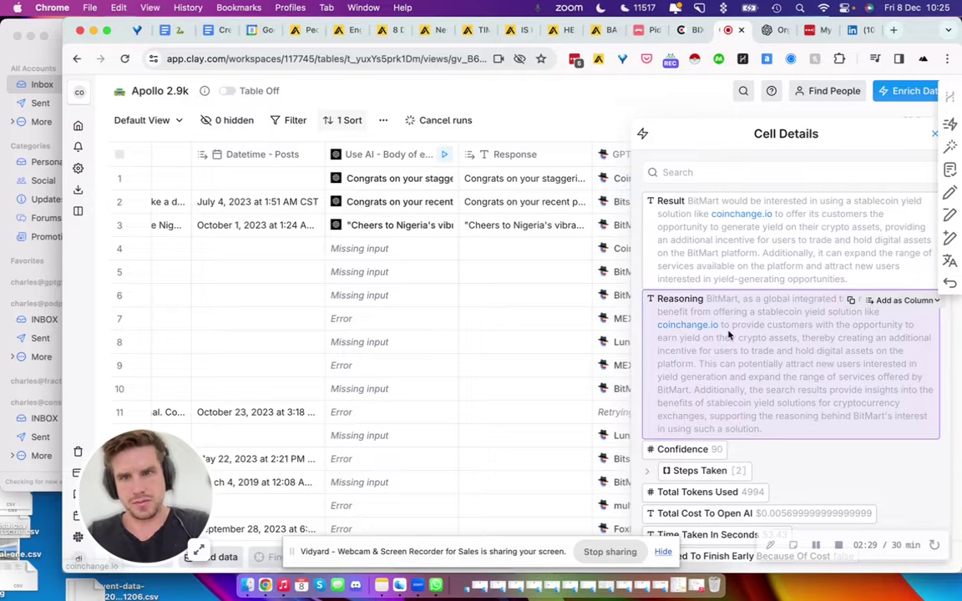
scroll(731, 334, "down", 1)
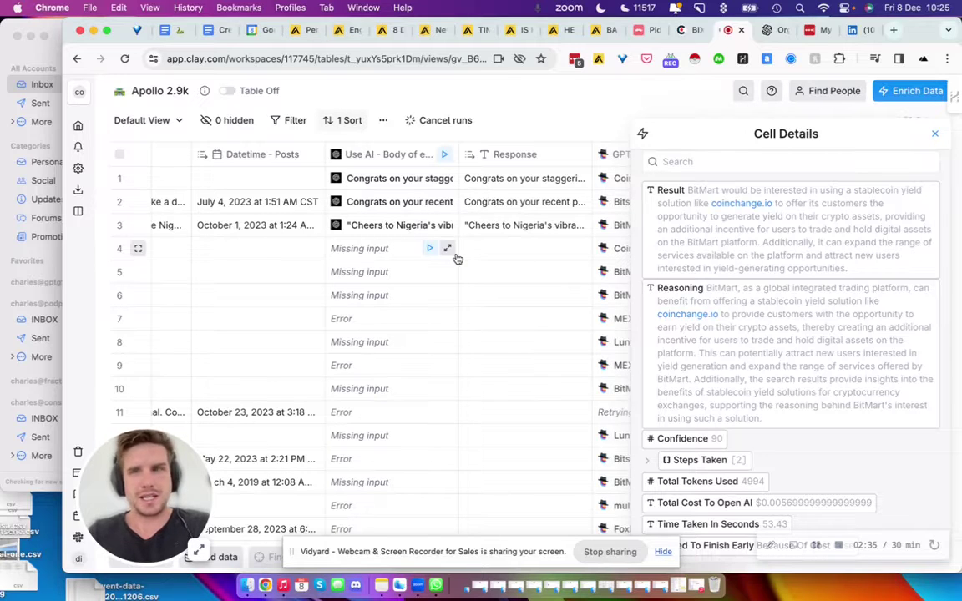
left_click(434, 249)
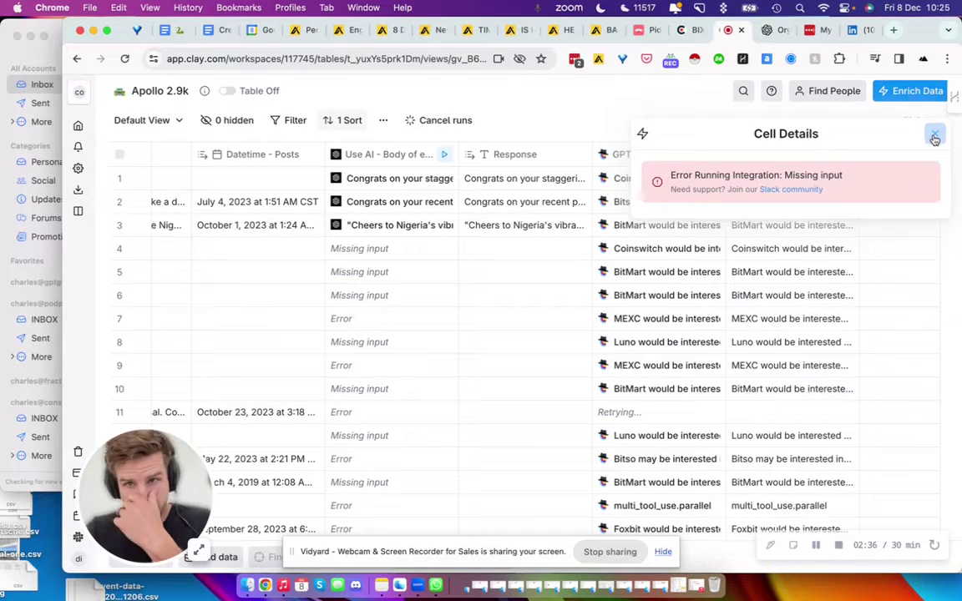
left_click(934, 137)
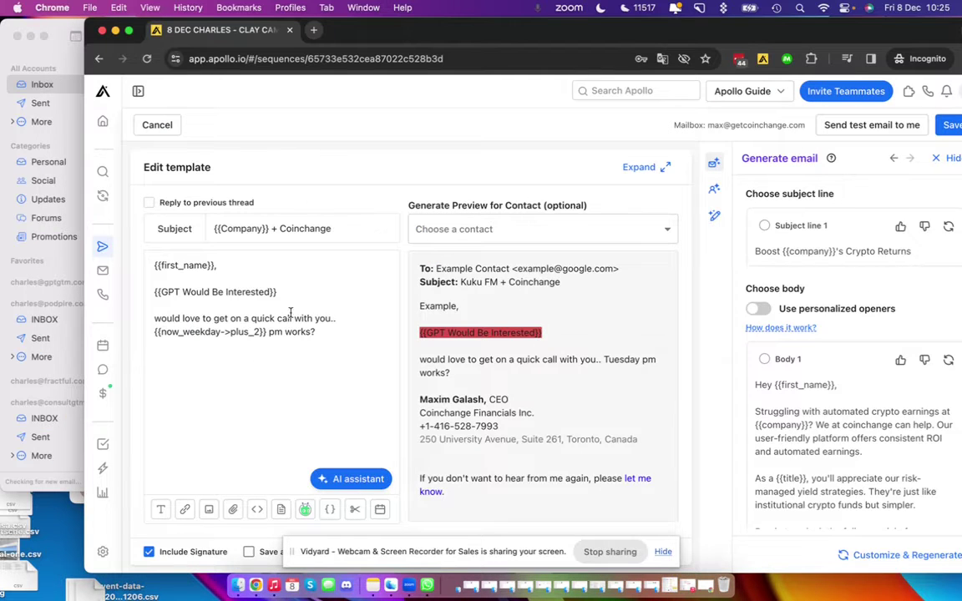
- In the Apollo email template, select the {{GPT Would Be Interested}} variable, and open the user custom fields by searching the settings for "custom"
left_click_drag(287, 297, 152, 292)
key("super+c")
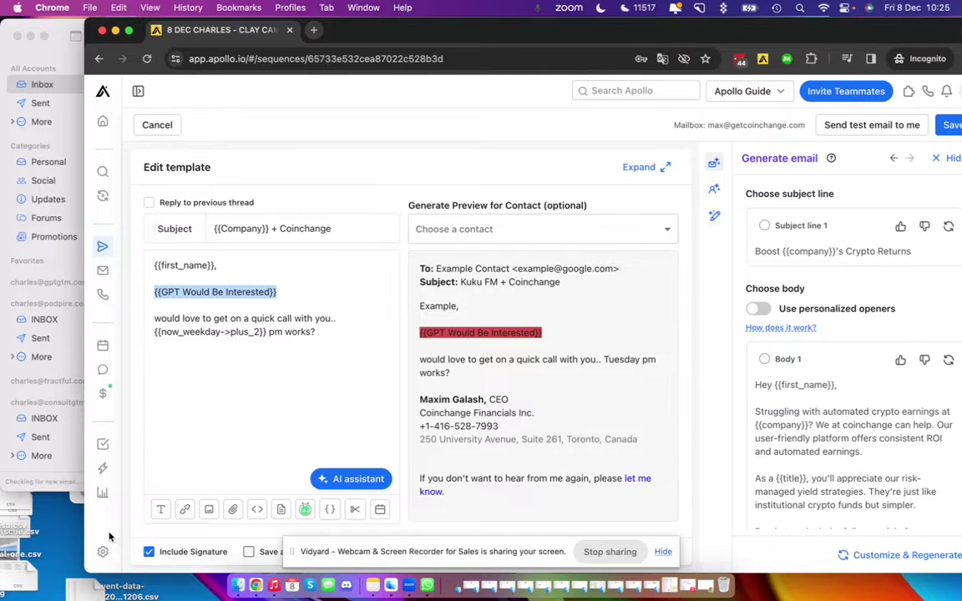
left_click(101, 558, "super")
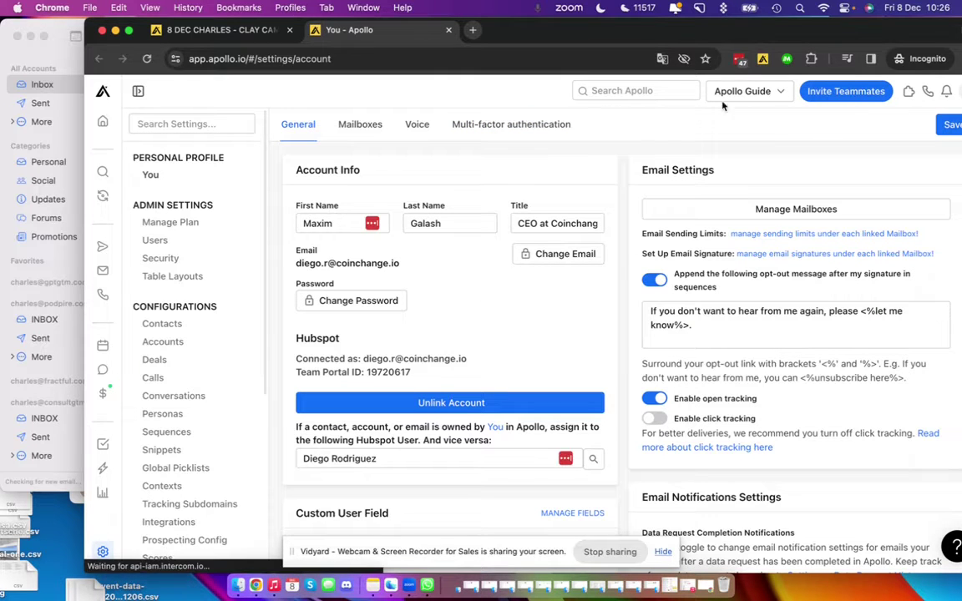
left_click(192, 124)
type("c")
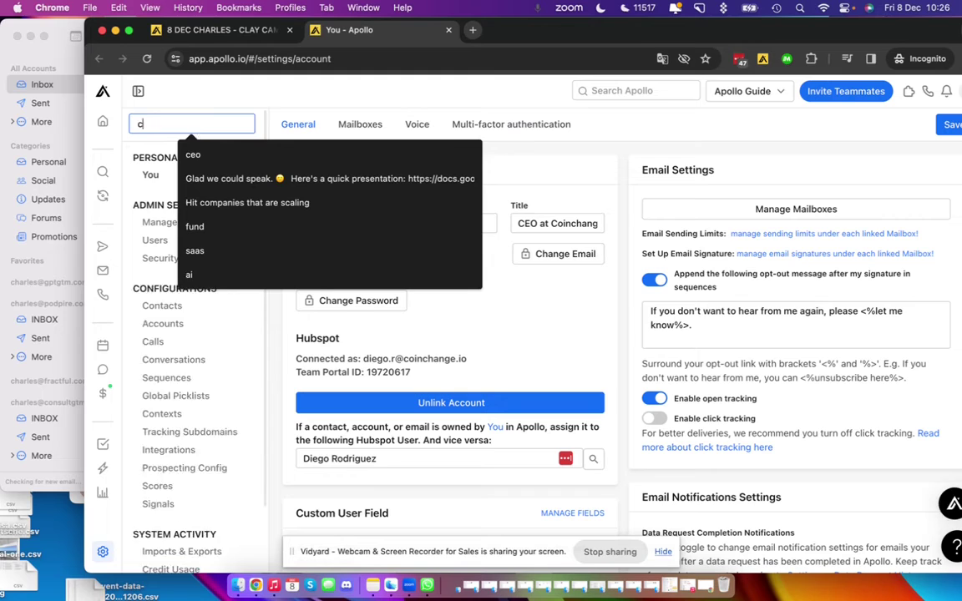
type("ustom")
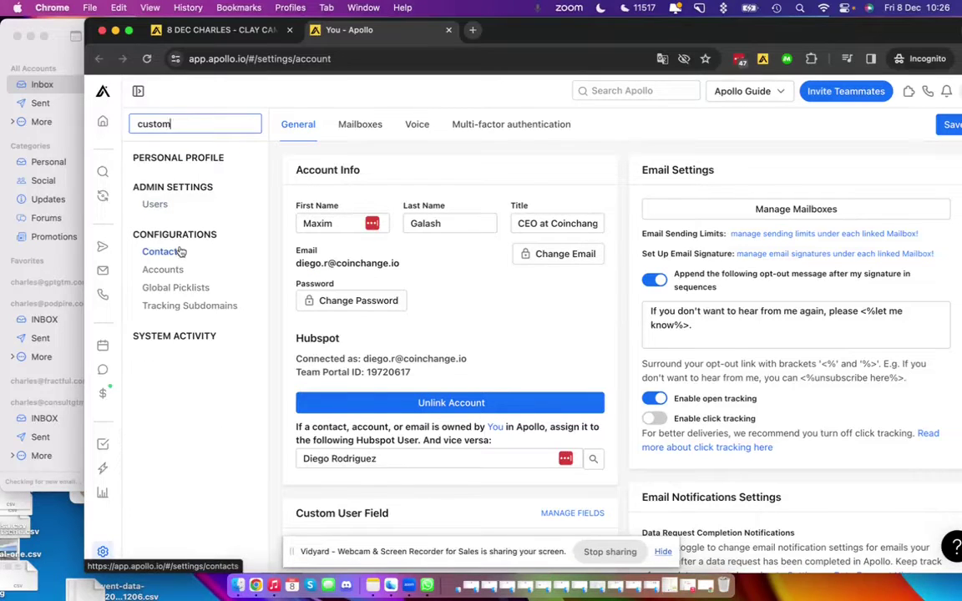
left_click(155, 205)
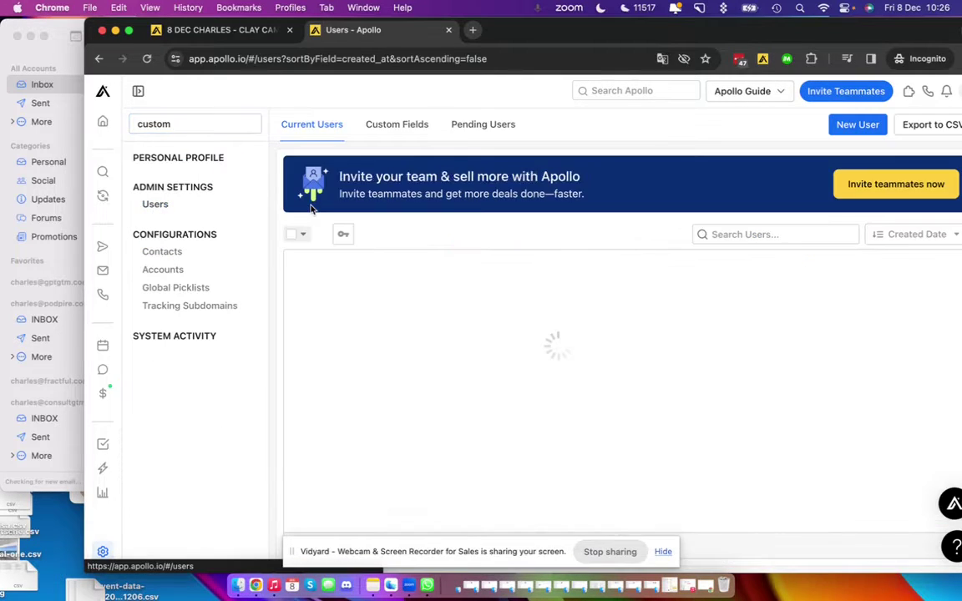
left_click(394, 127)
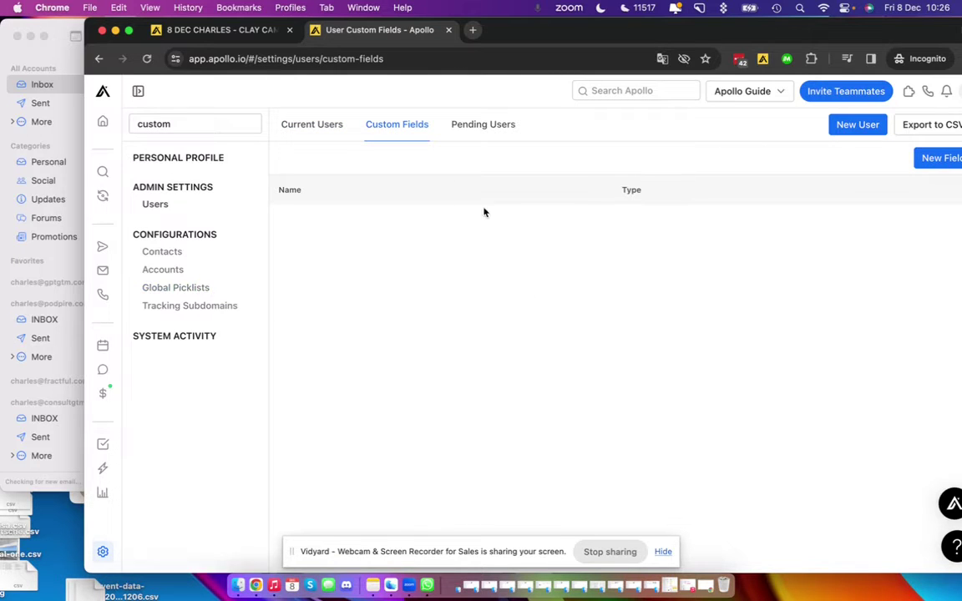
- Start a new custom user field named {{GPT Would Be Interested}} and set its type to Multi-line Text
left_click_drag(753, 21, 679, 5)
left_click(933, 158)
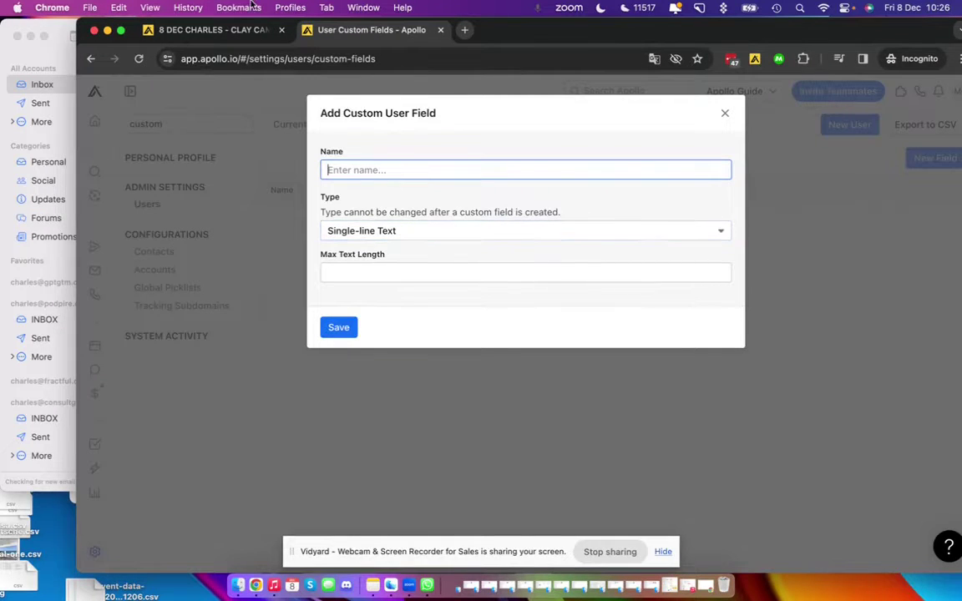
key("super+m")
left_click(844, 302)
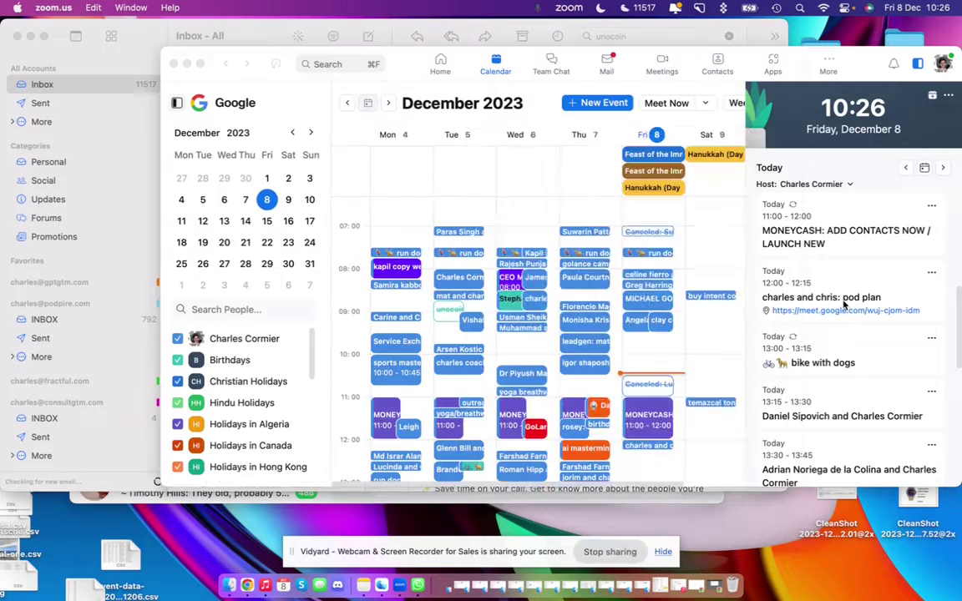
left_click(715, 587)
key("super+Tab")
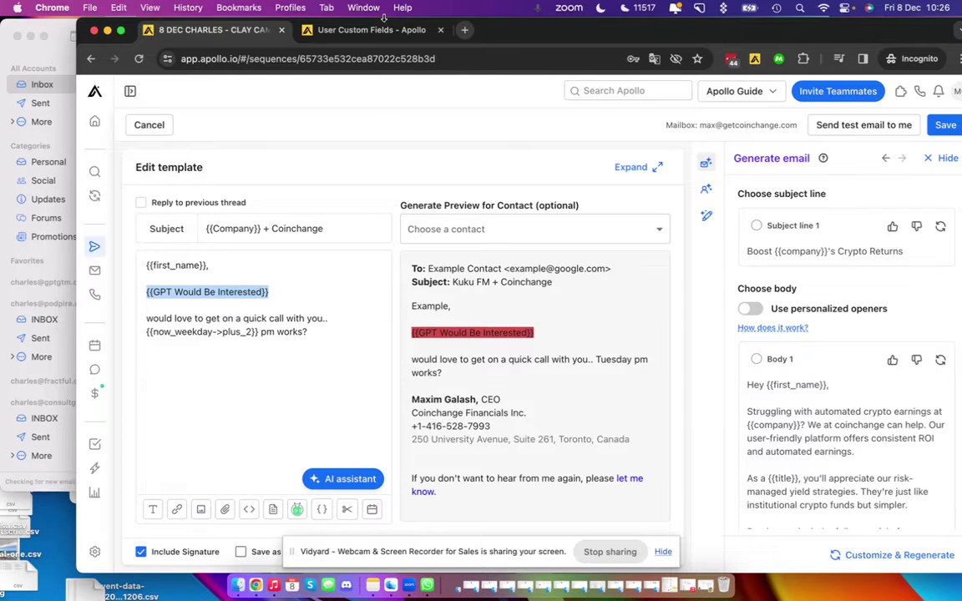
left_click(350, 28)
key("super+v")
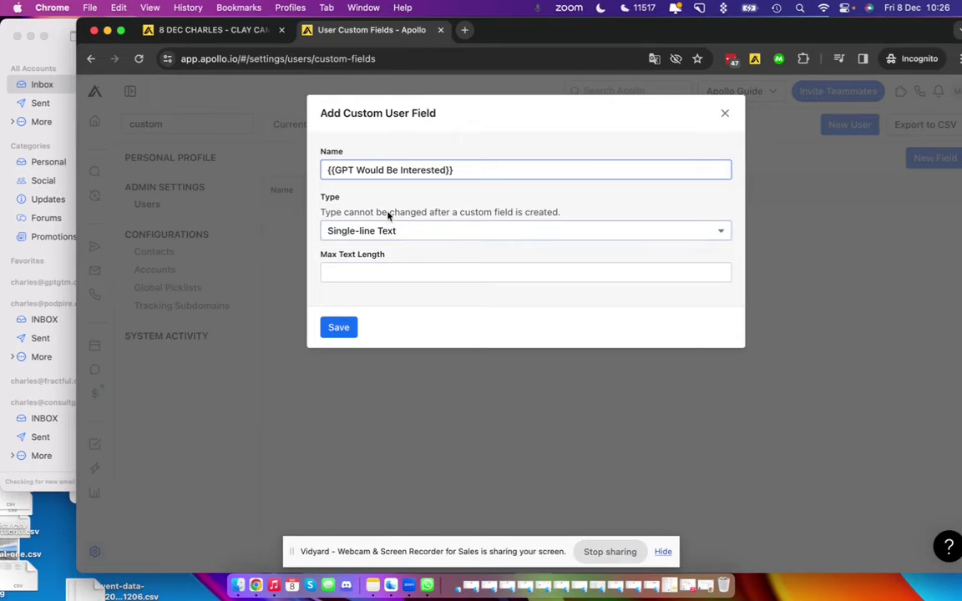
left_click(388, 229)
left_click(398, 280)
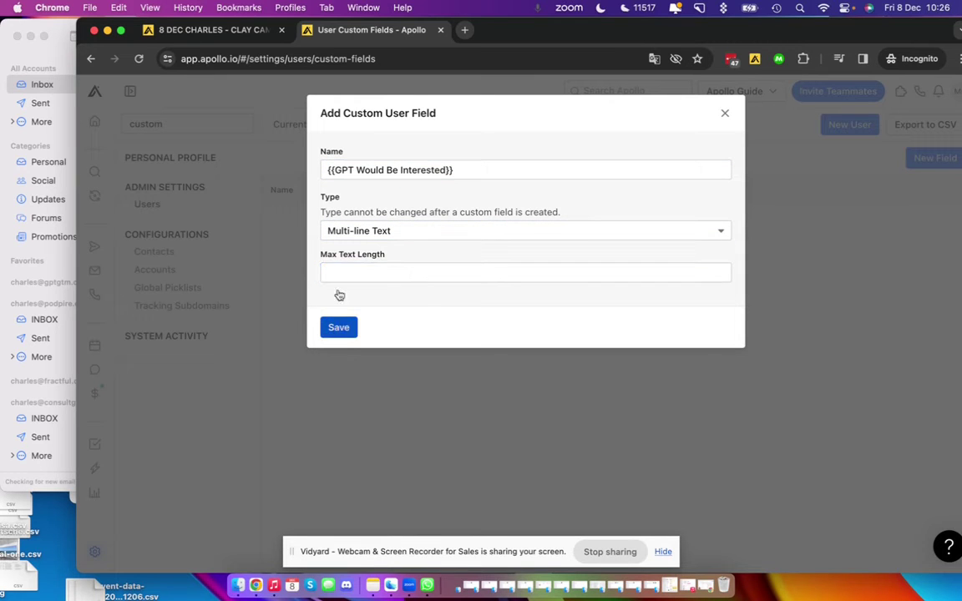
- Return to the sequence's email template and review its greeting, {{GPT Would Be Interested}} variable and call-to-action lines
left_click(209, 29)
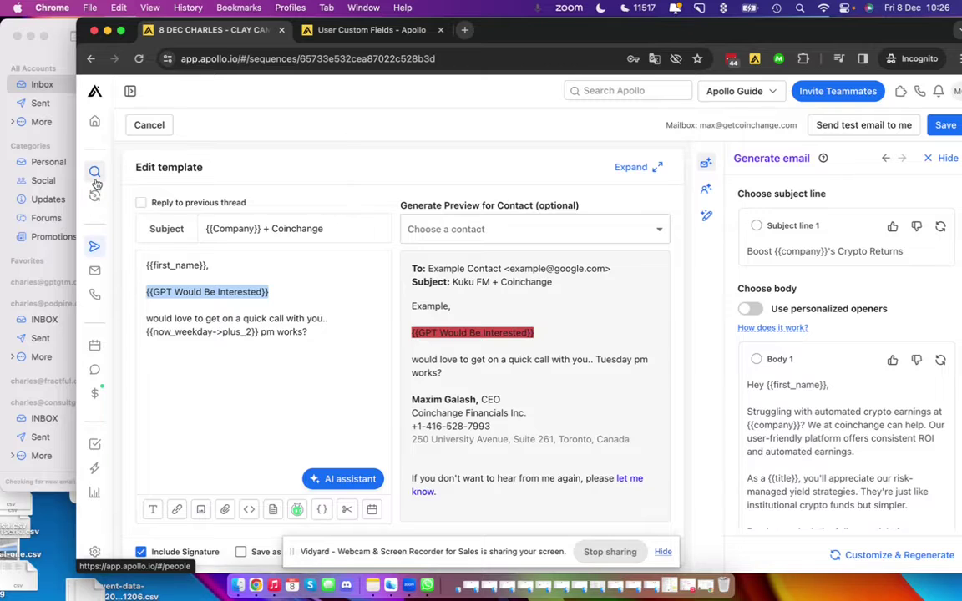
left_click(234, 318)
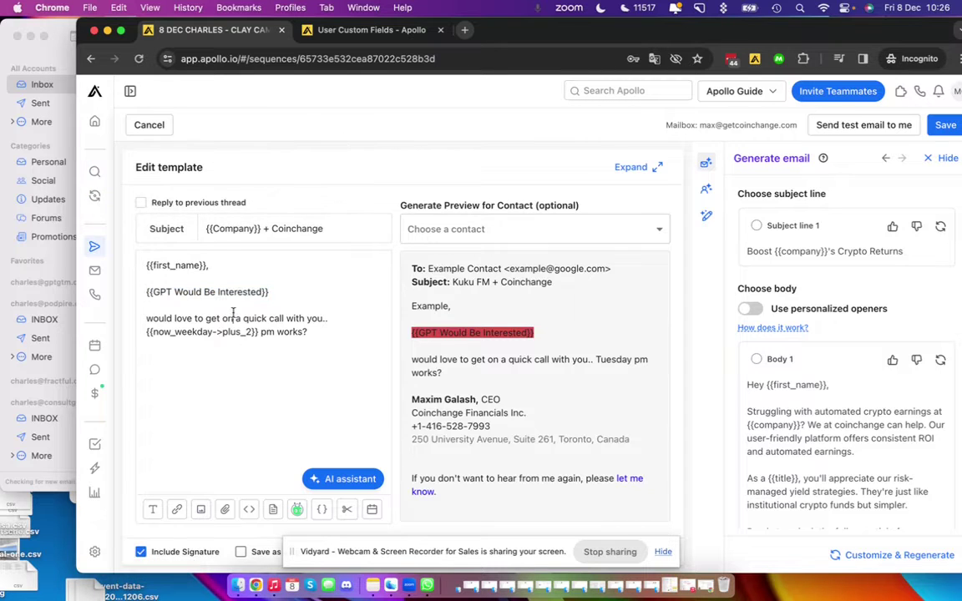
triple_click(285, 292)
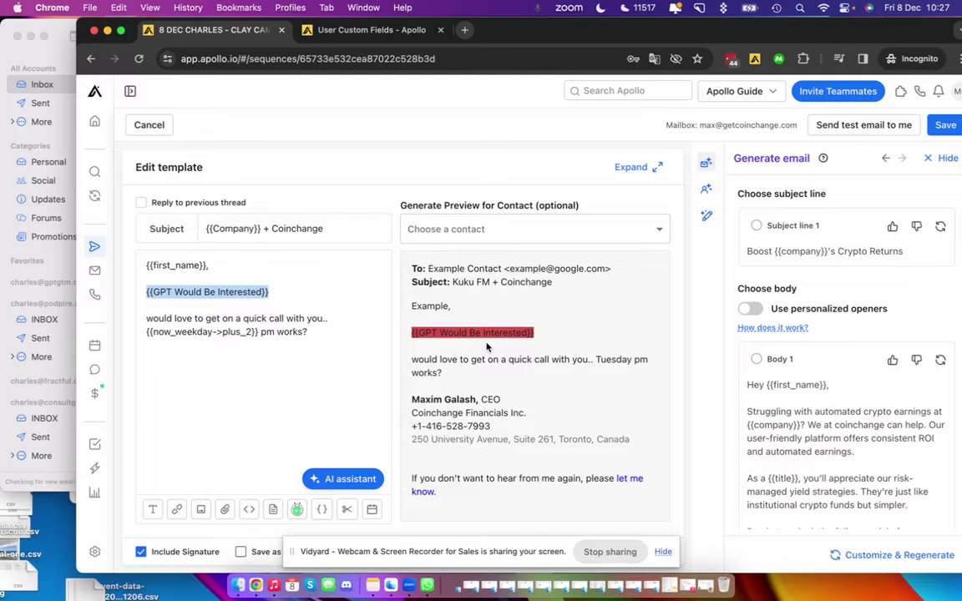
left_click_drag(147, 265, 240, 268)
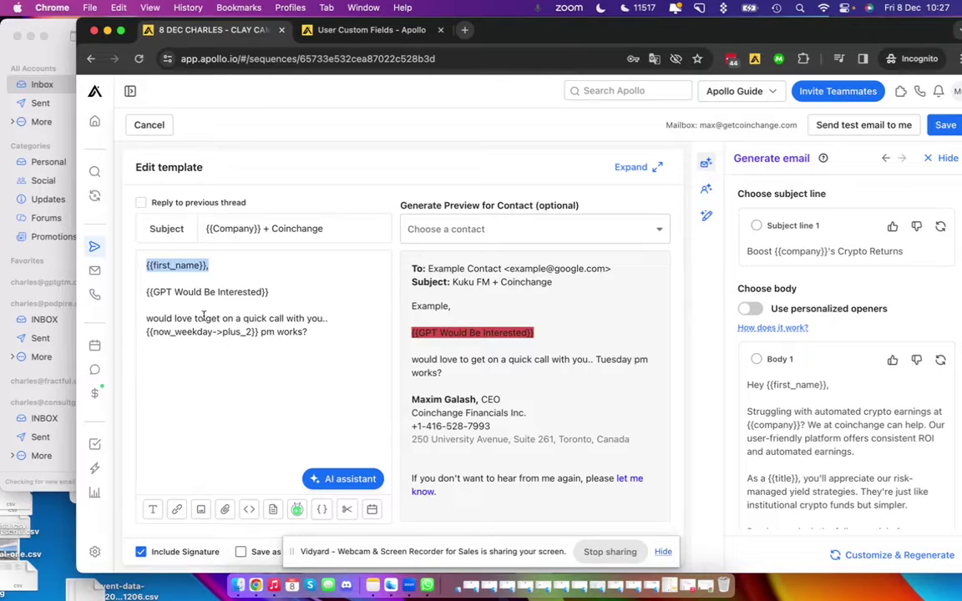
left_click(203, 316)
left_click_drag(338, 327, 113, 324)
left_click_drag(295, 291, 125, 291)
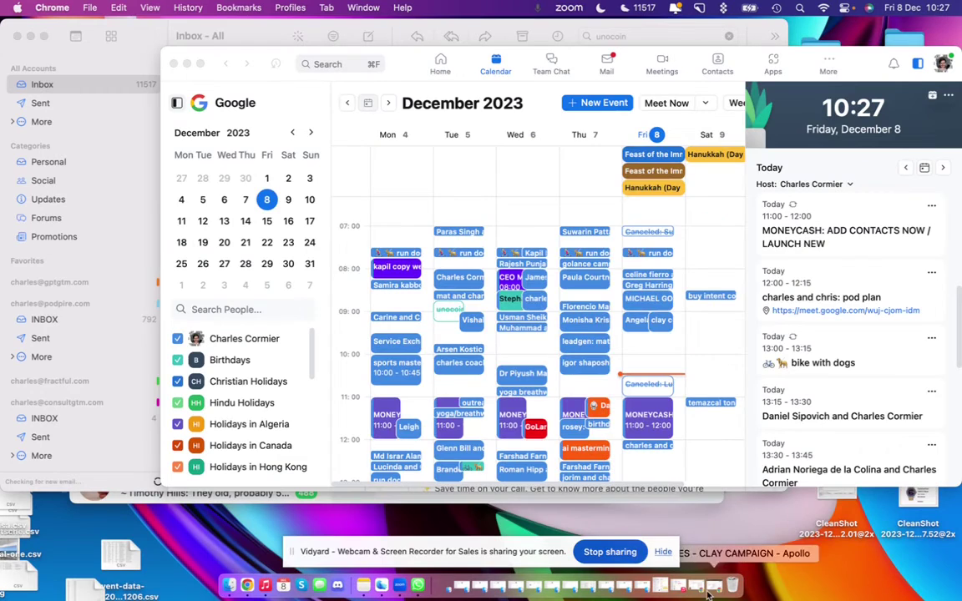
- Switch back to Clay, close the column configuration and examine the GPT Would Be Interested run statuses down the table
left_click(708, 585)
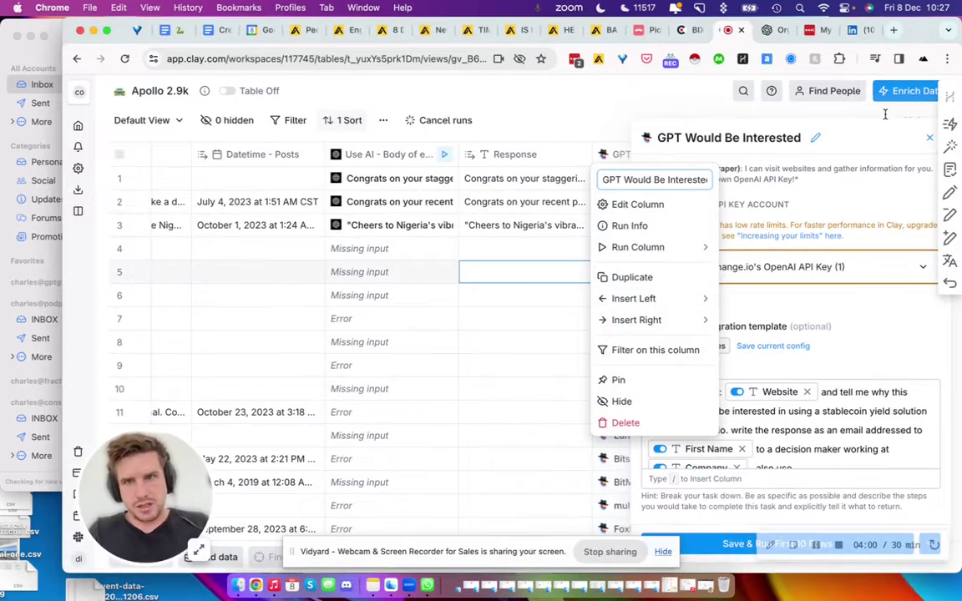
left_click(926, 136)
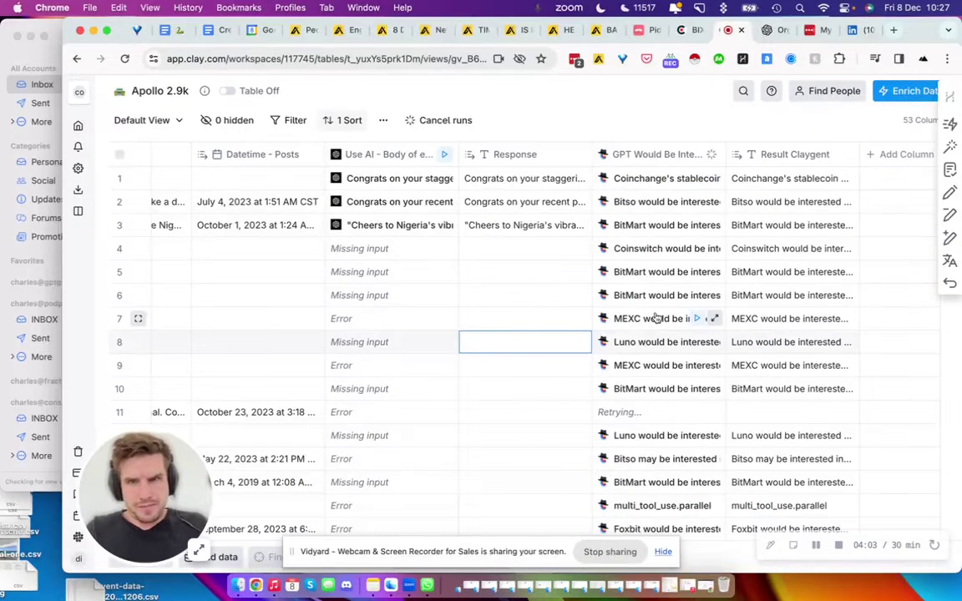
scroll(657, 317, "down", 5)
scroll(657, 317, "down", 15)
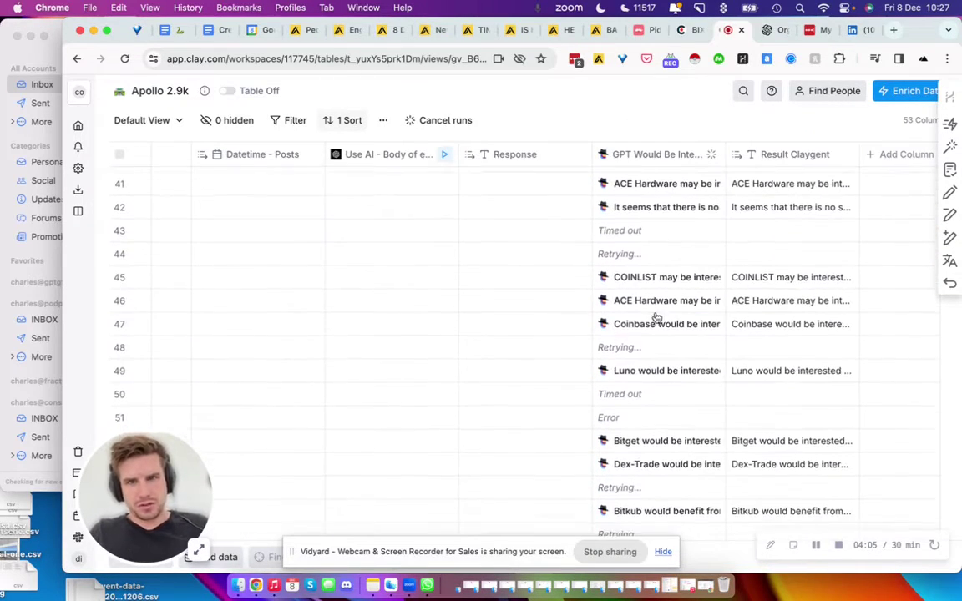
scroll(657, 325, "down", 20)
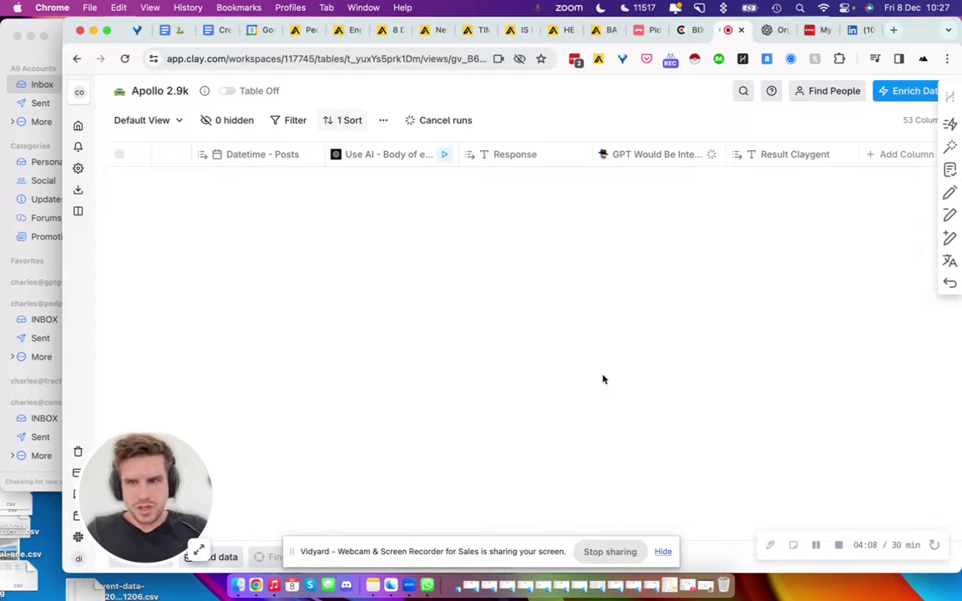
scroll(561, 366, "down", 20)
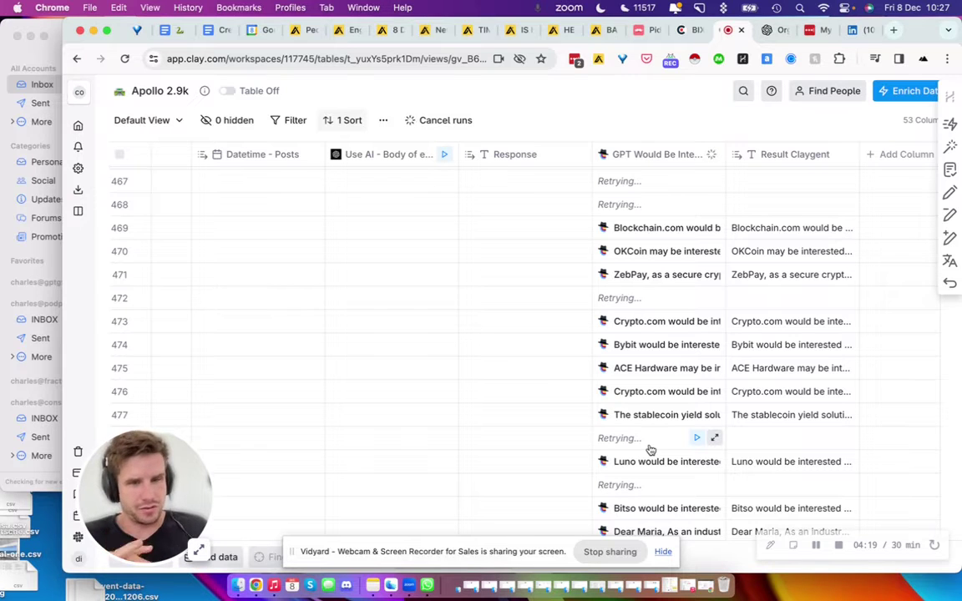
scroll(638, 417, "down", 10)
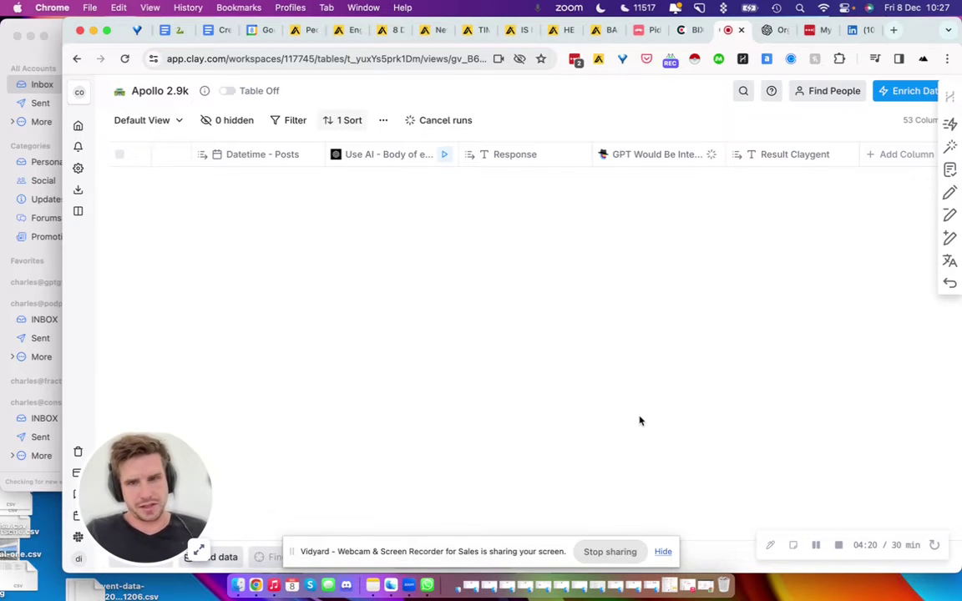
scroll(639, 380, "down", 15)
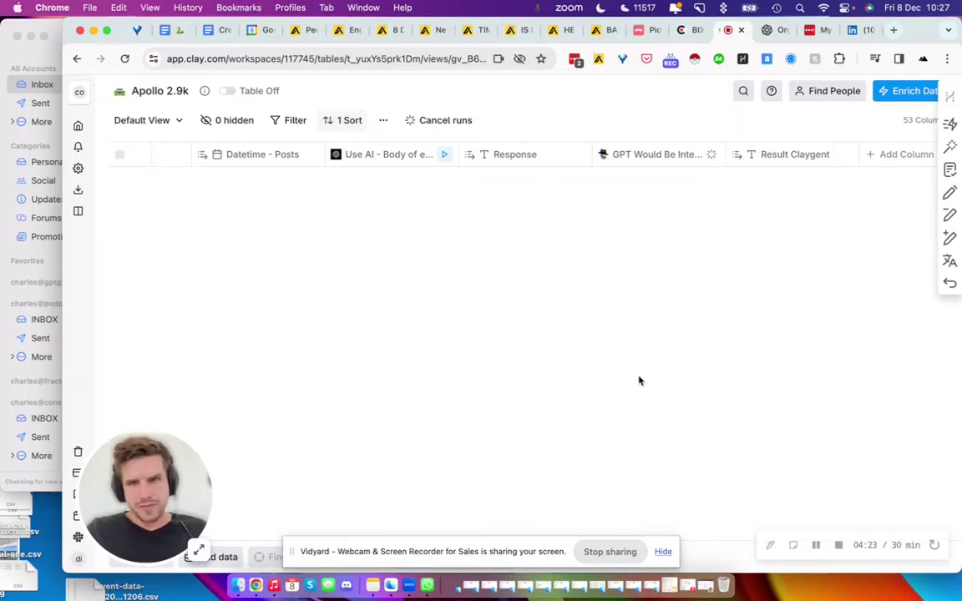
scroll(639, 380, "down", 10)
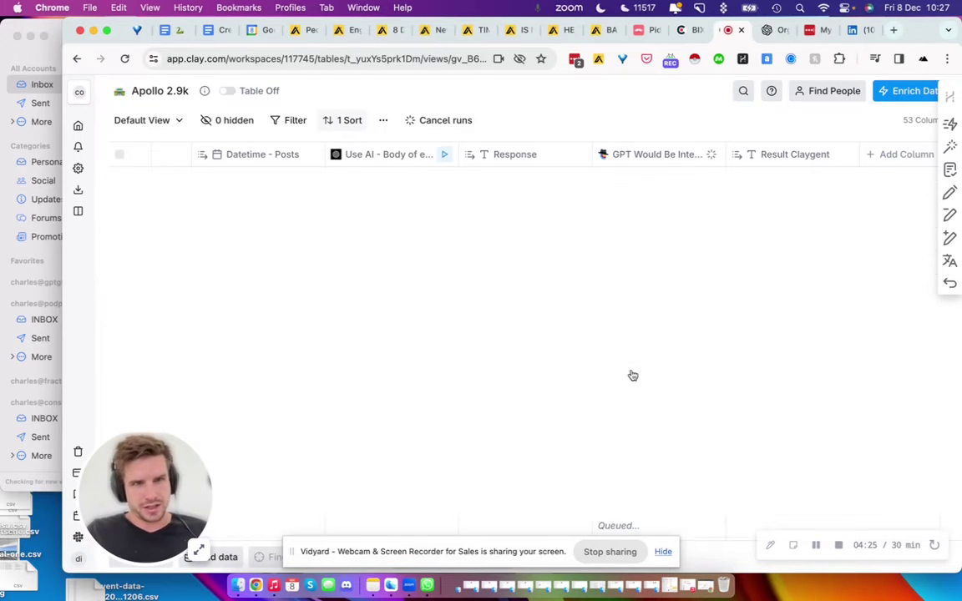
scroll(632, 375, "up", 8)
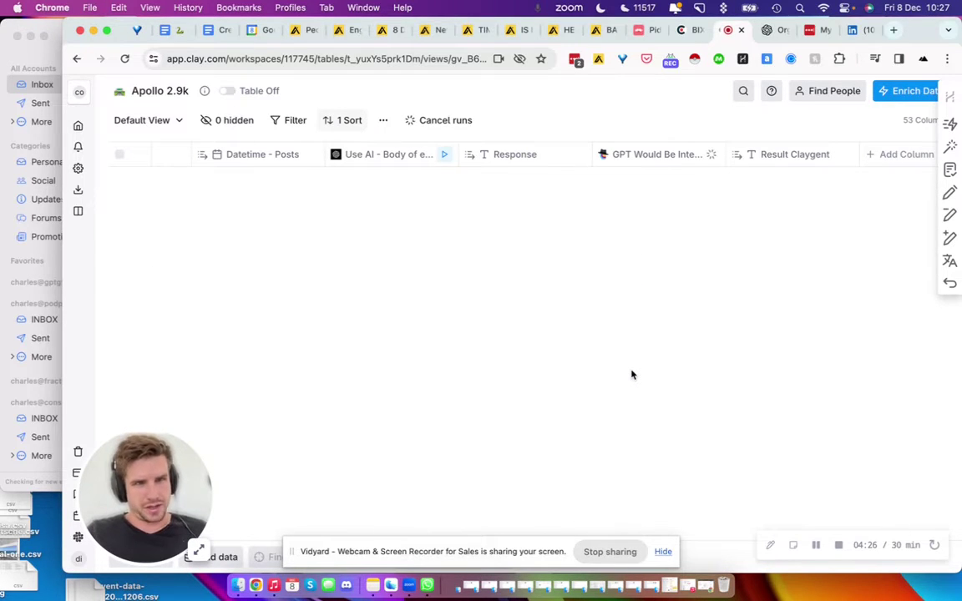
scroll(632, 375, "up", 15)
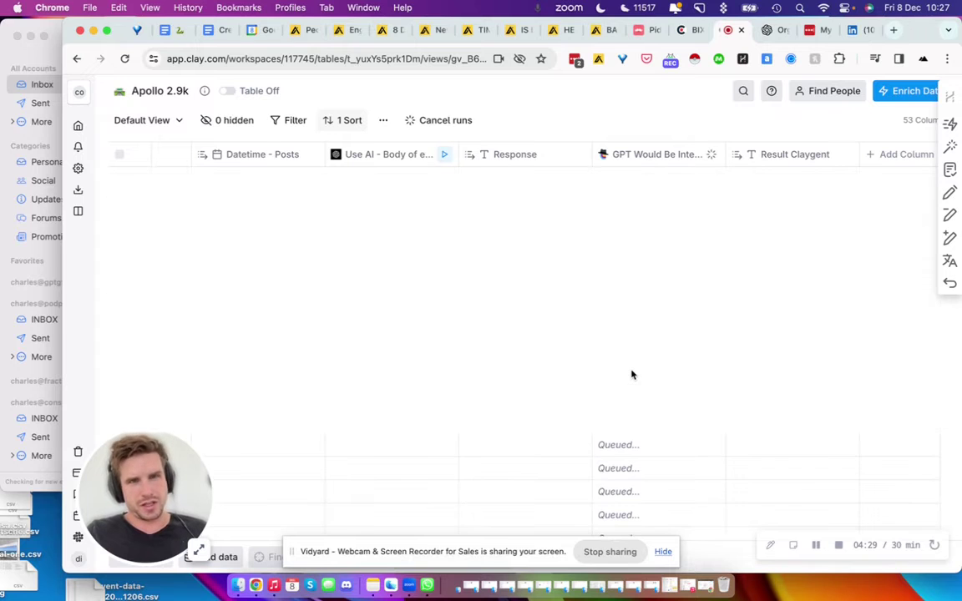
scroll(632, 375, "up", 10)
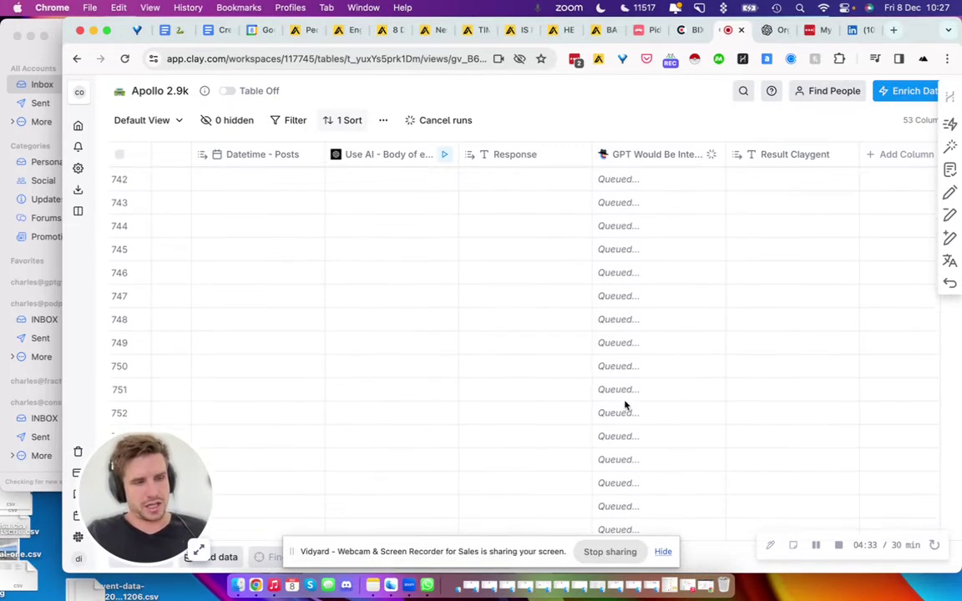
scroll(625, 405, "up", 10)
scroll(618, 413, "down", 15)
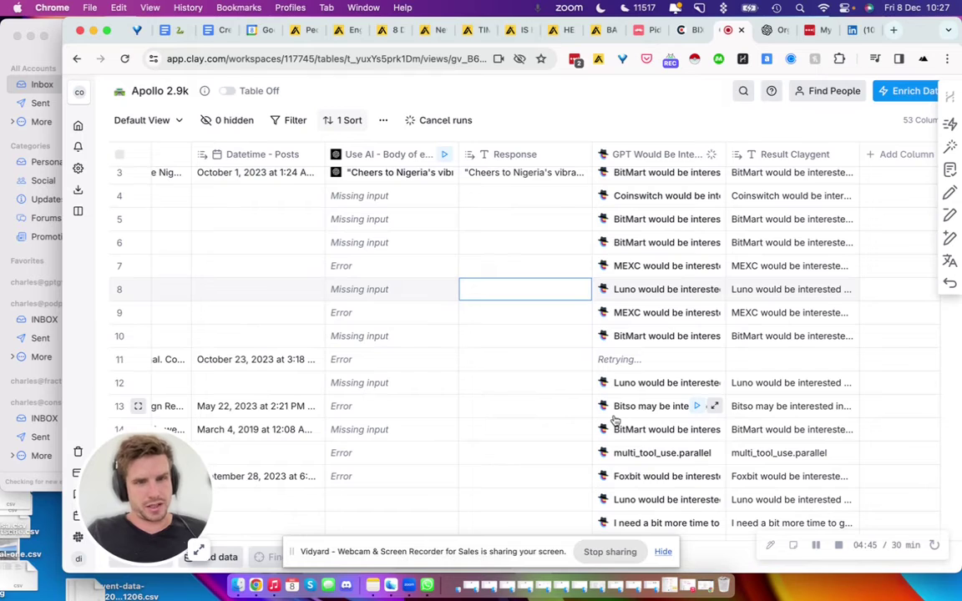
scroll(552, 275, "up", 2)
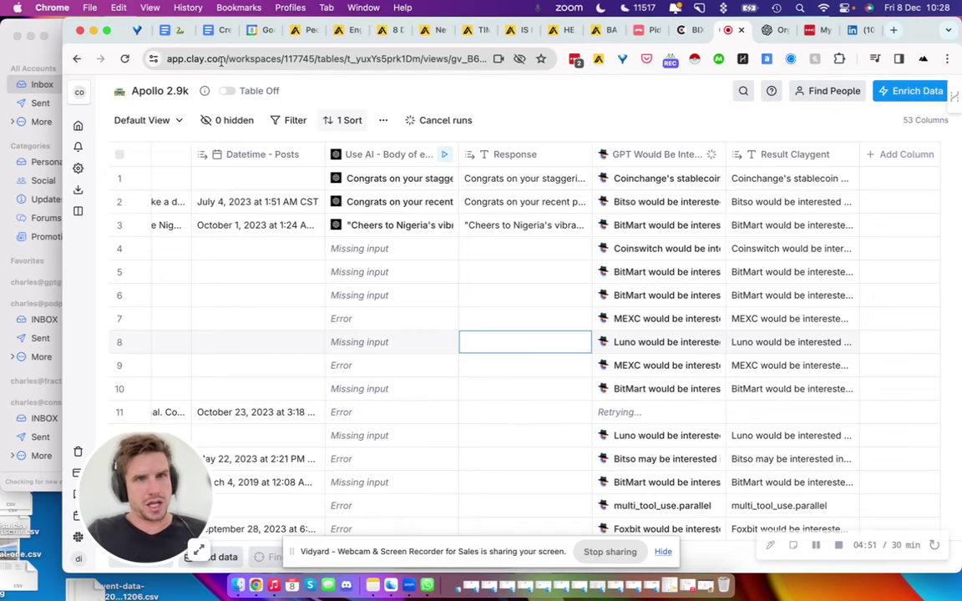
- Highlight the Clay domain in the page address and look over the table's GPT results again
left_click_drag(219, 61, 192, 59)
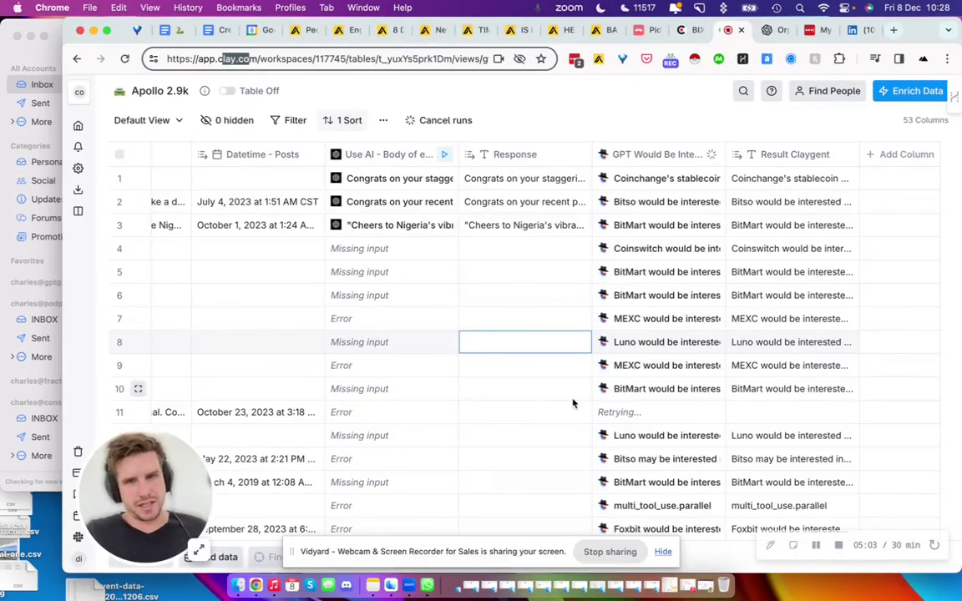
scroll(674, 431, "down", 1)
scroll(674, 432, "down", 15)
scroll(674, 429, "up", 16)
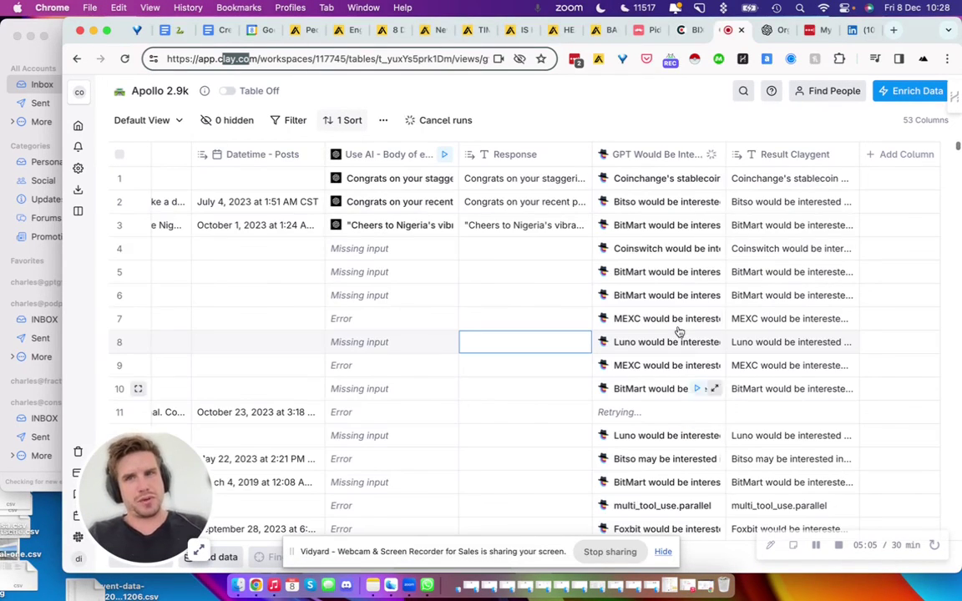